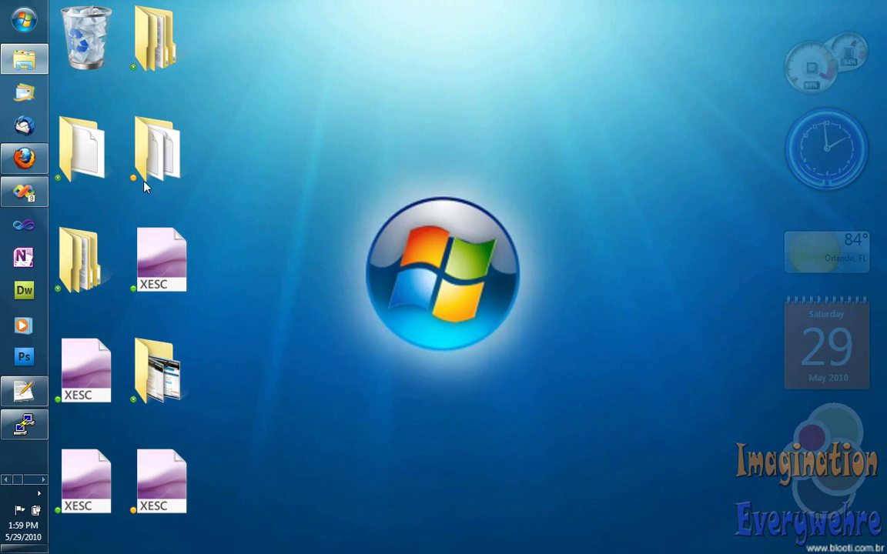
Restore the Zen Cart storefront in Firefox, scroll through its home page, then return to FileZilla
mouse_move(3, 171)
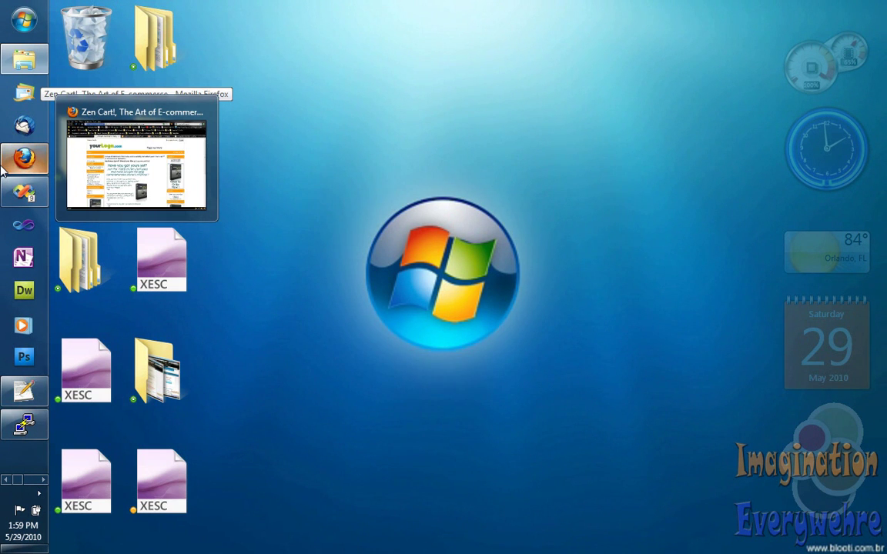
click(4, 170)
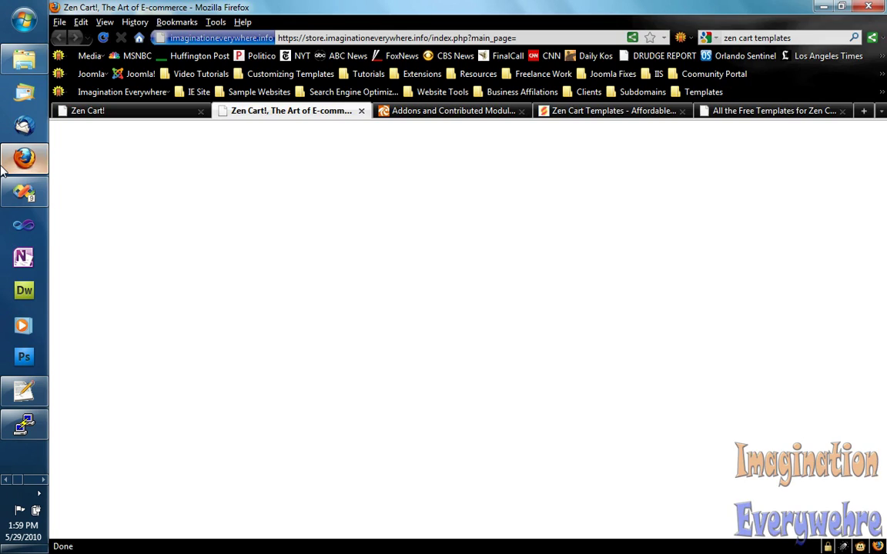
scroll(416, 191, down, 6)
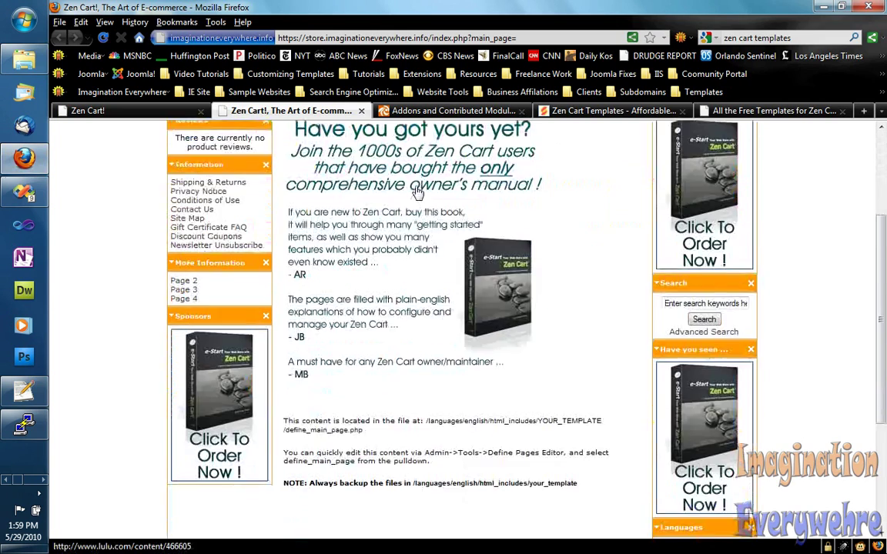
scroll(415, 190, up, 6)
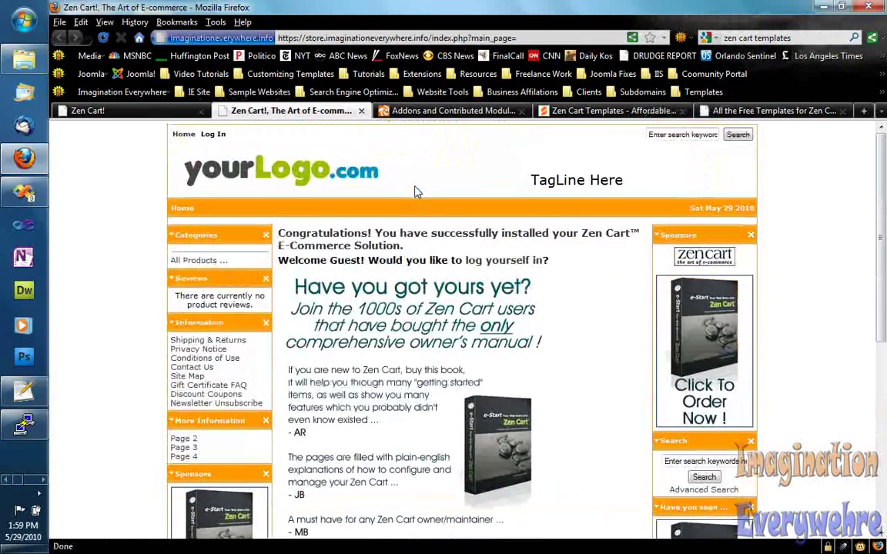
scroll(154, 188, down, 4)
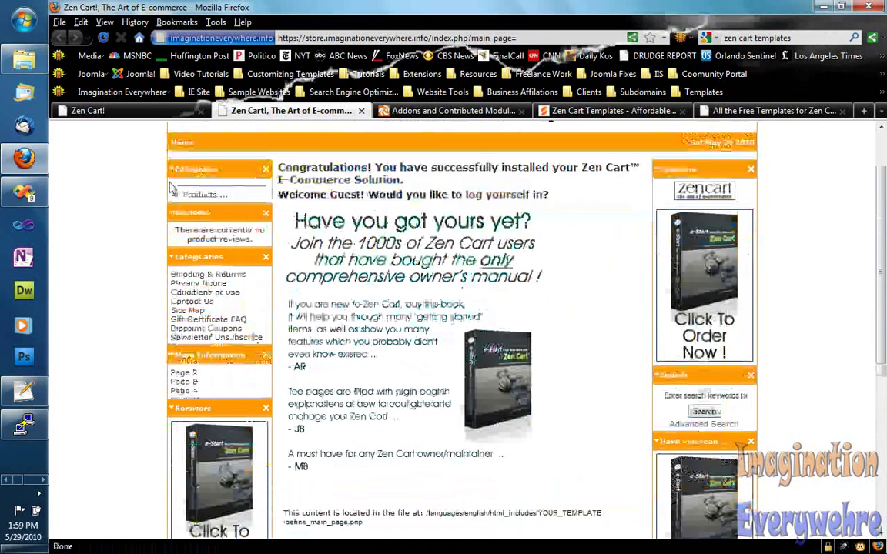
click(37, 479)
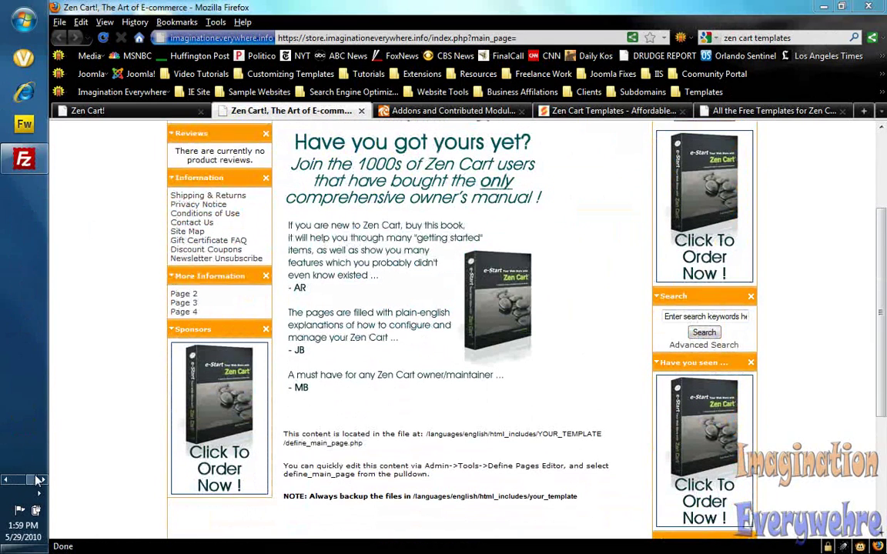
click(24, 159)
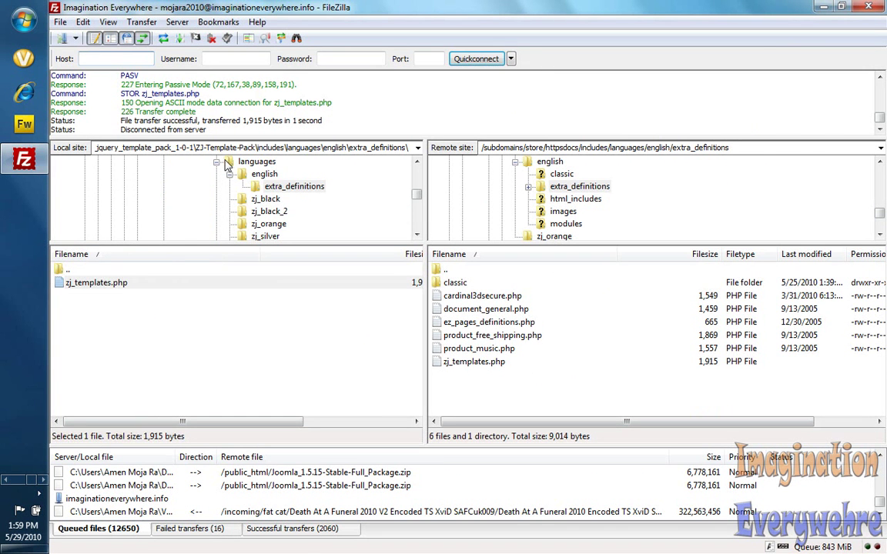
Open the local includes/extra_configures folder, then go up two remote levels and open extra_configures
click(218, 163)
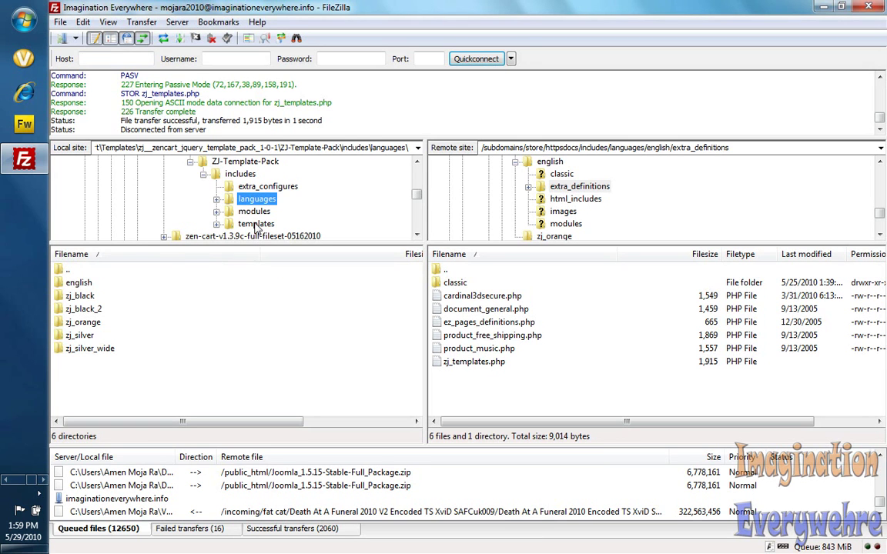
click(245, 186)
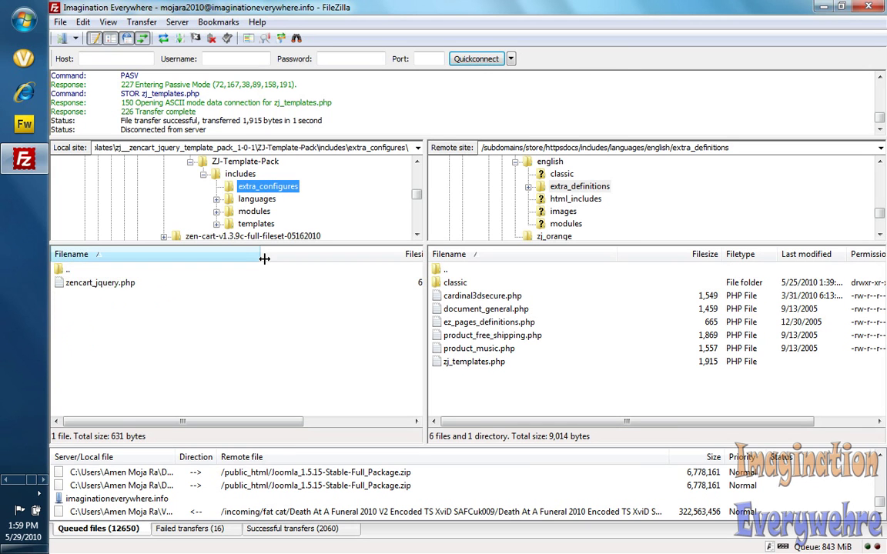
key(Left)
key(Left)
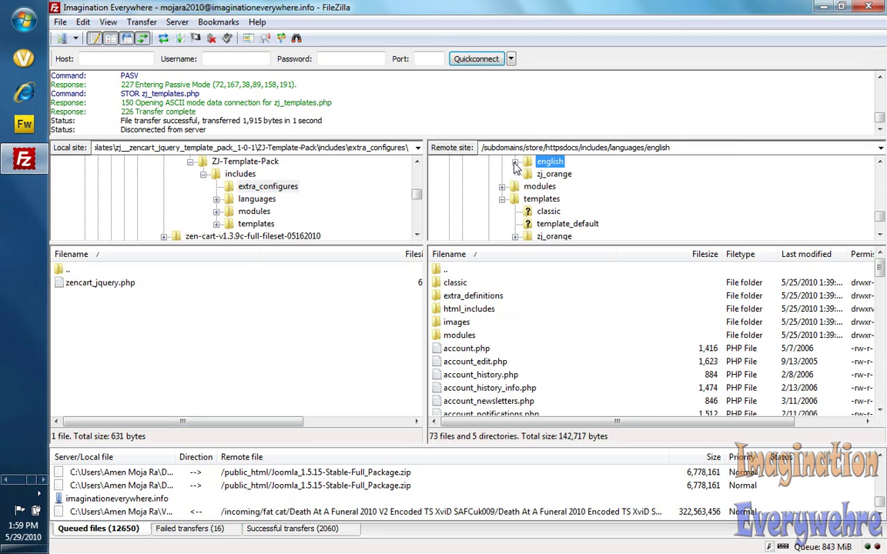
key(Left)
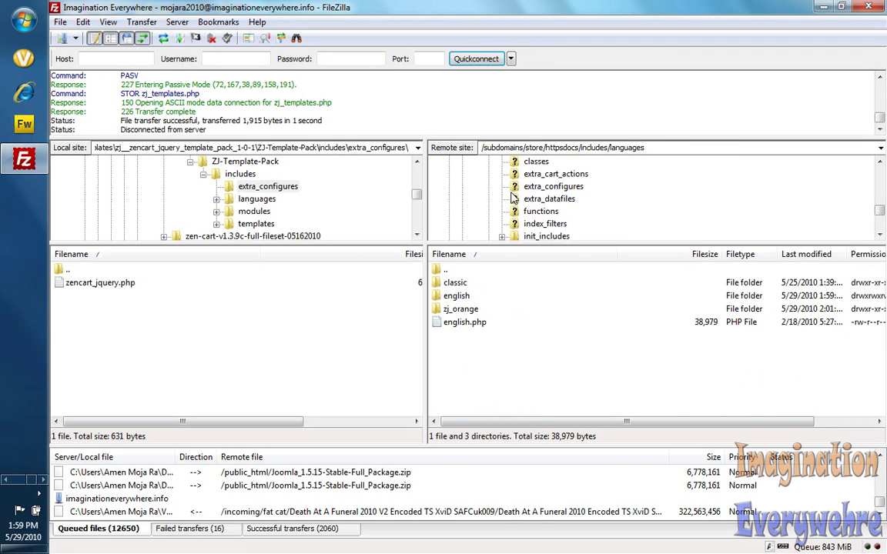
click(539, 175)
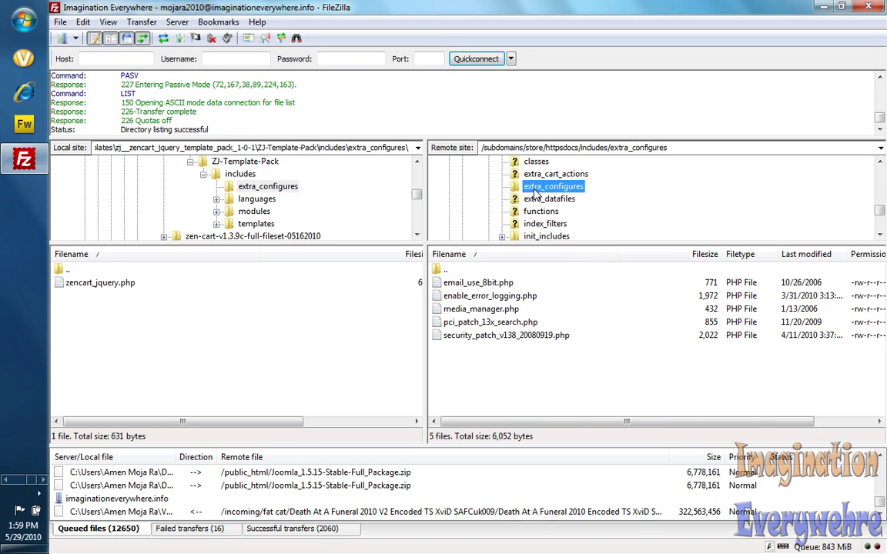
Copy 'includes/extra_configures' from the Remote site path field
click(676, 148)
drag(674, 147, 587, 147)
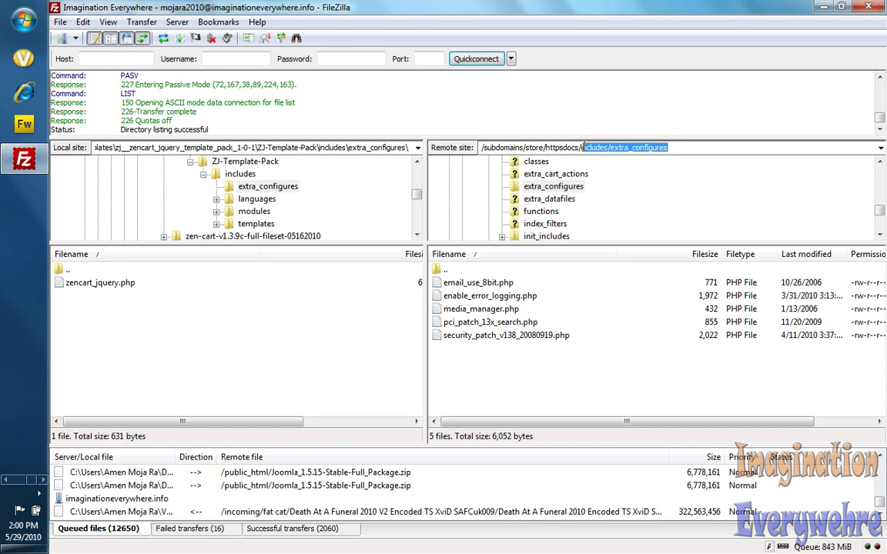
right_click(602, 147)
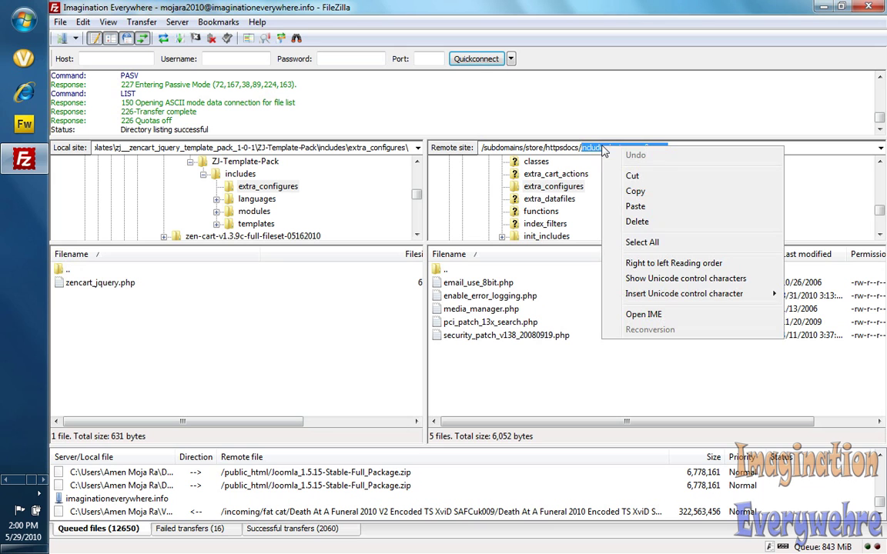
click(631, 190)
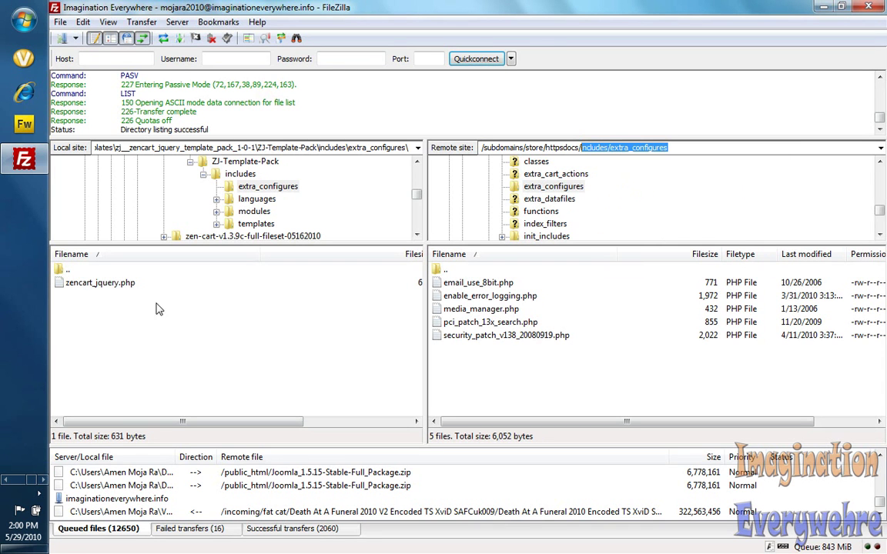
click(4, 479)
Run chmod 0777 includes/extra_configures in PuTTY, then return to FileZilla
click(23, 421)
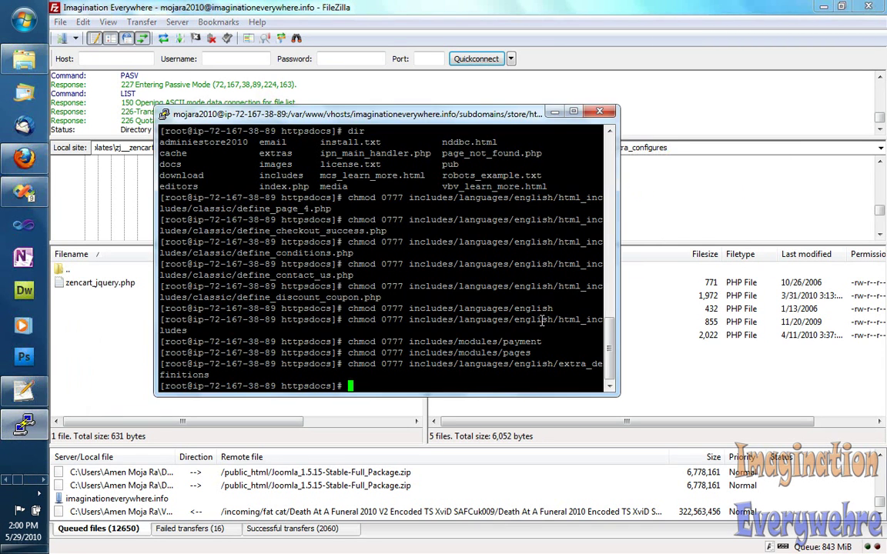
text(chmod 0777 includes/extra_configures)
key(Return)
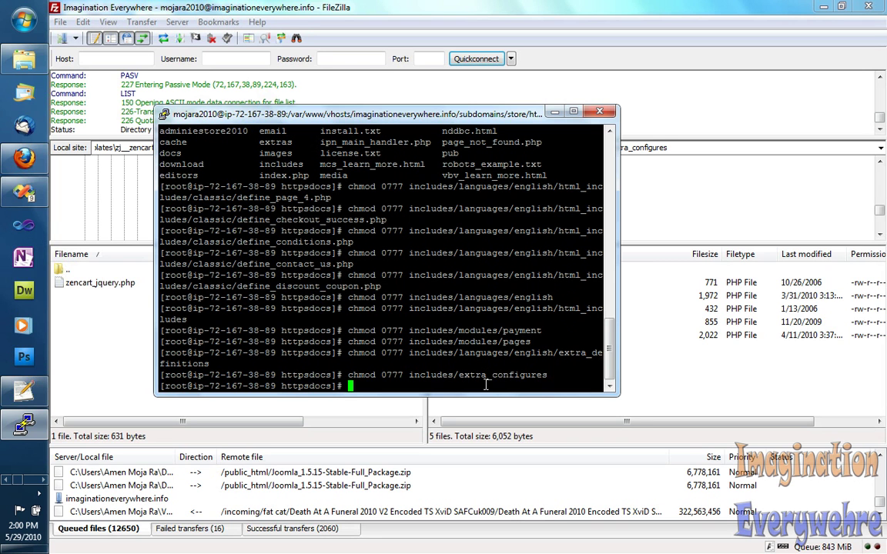
click(712, 375)
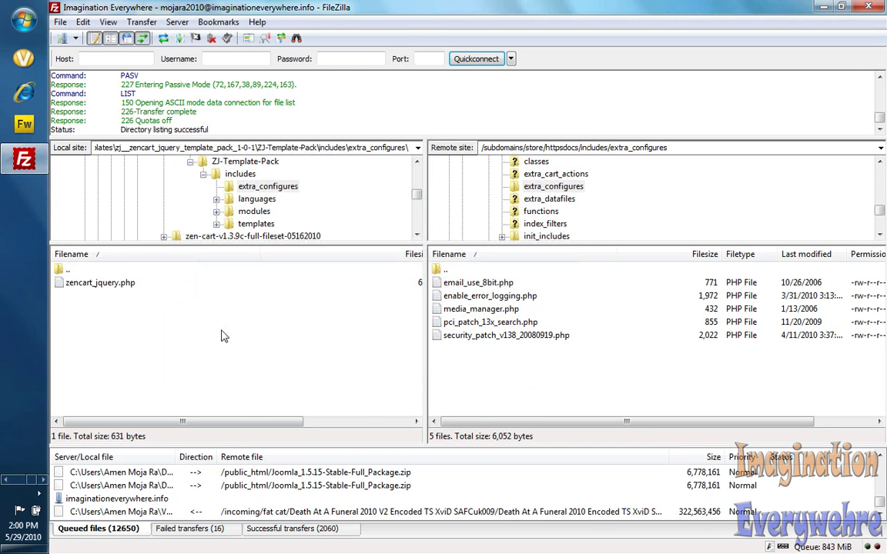
Upload zencart_jquery.php to the server's extra_configures folder and refresh the listing to confirm it
click(115, 284)
right_click(121, 283)
click(146, 292)
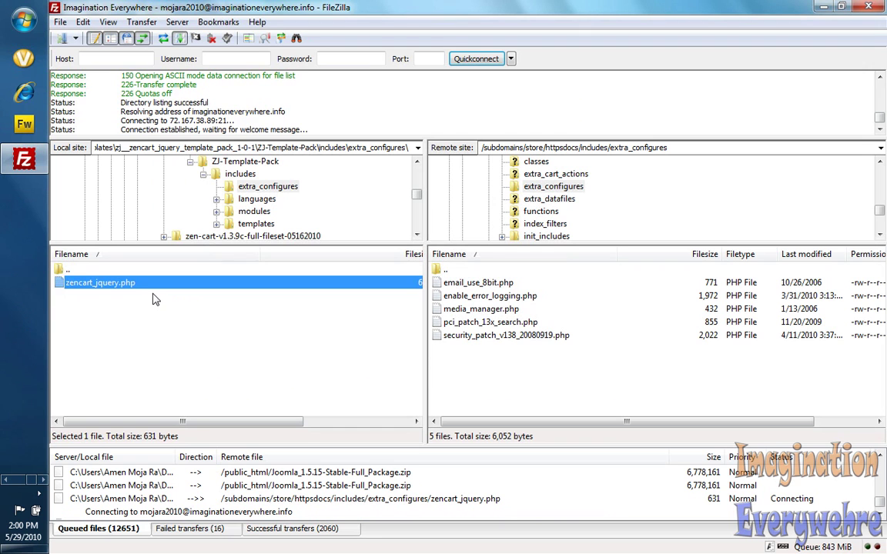
click(164, 40)
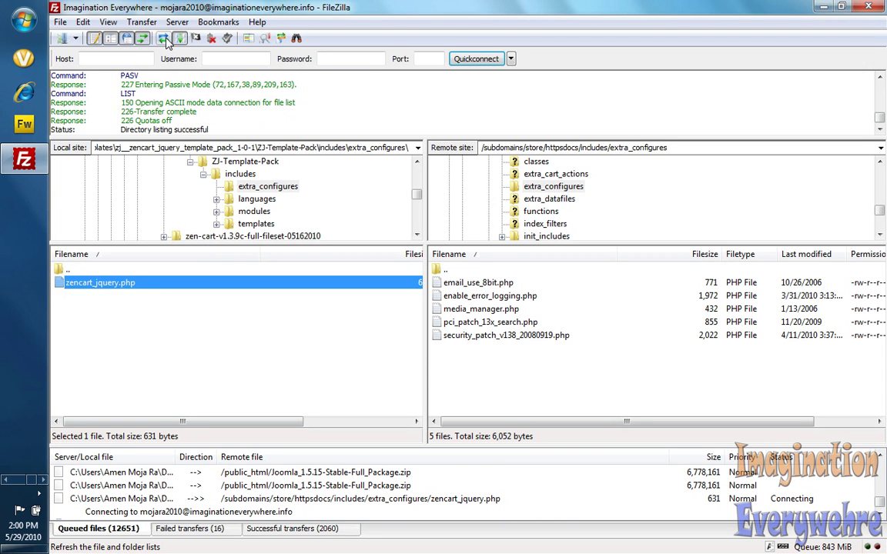
click(164, 38)
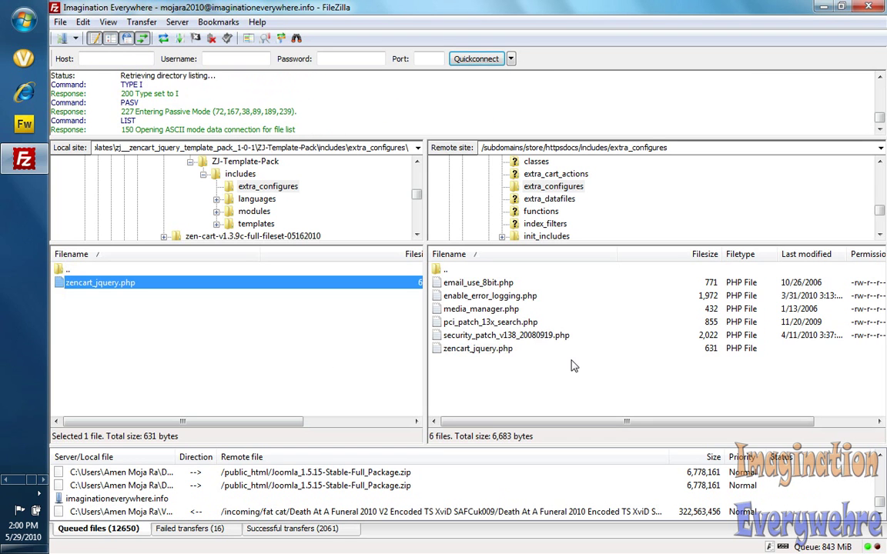
Browse the local pane to zen_securepay/includes/modules/payment and select SecurePay.php (26,892 bytes)
click(191, 164)
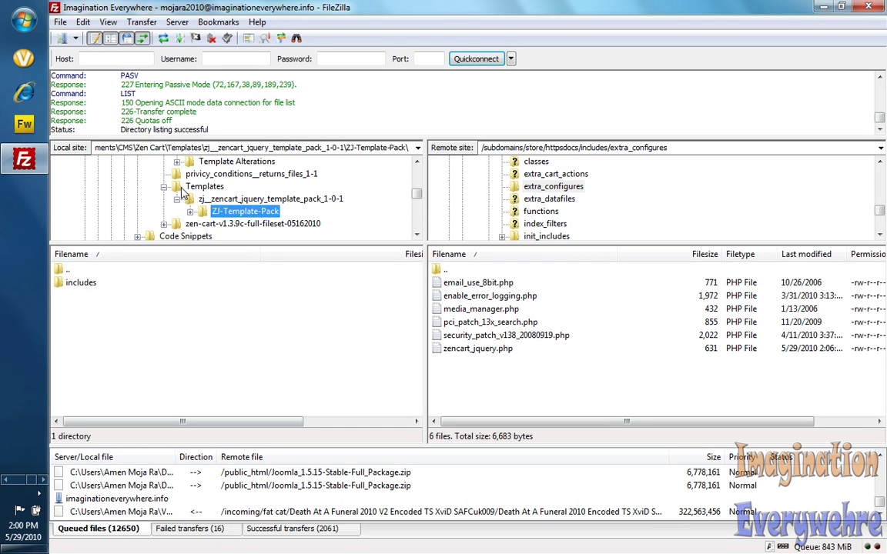
click(164, 187)
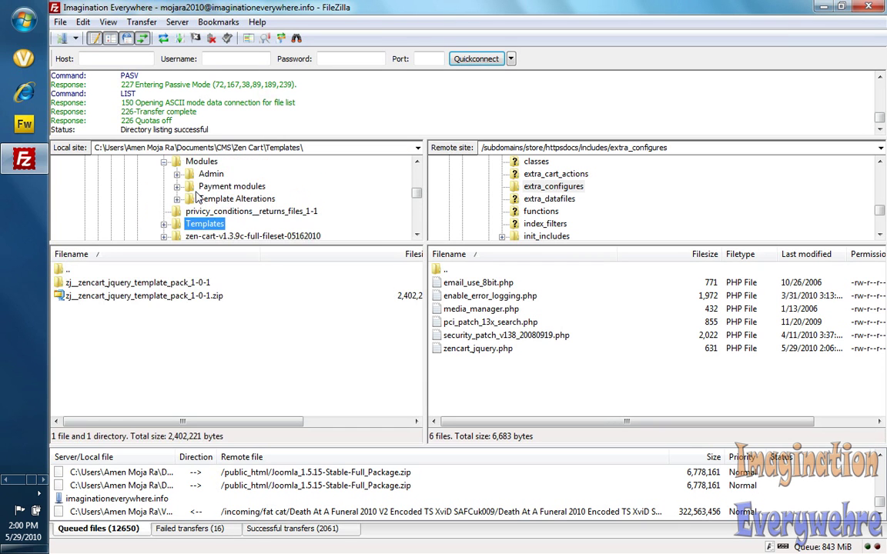
click(225, 187)
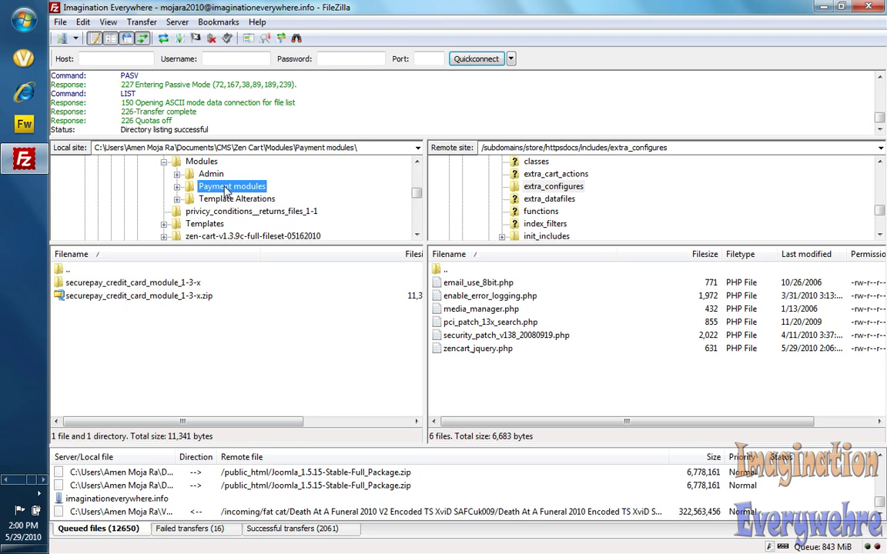
double_click(125, 282)
click(114, 289)
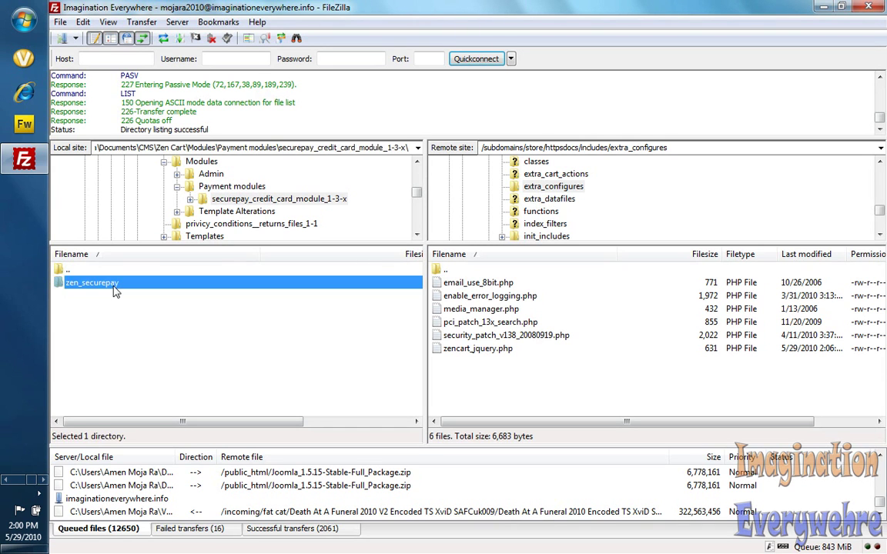
double_click(113, 286)
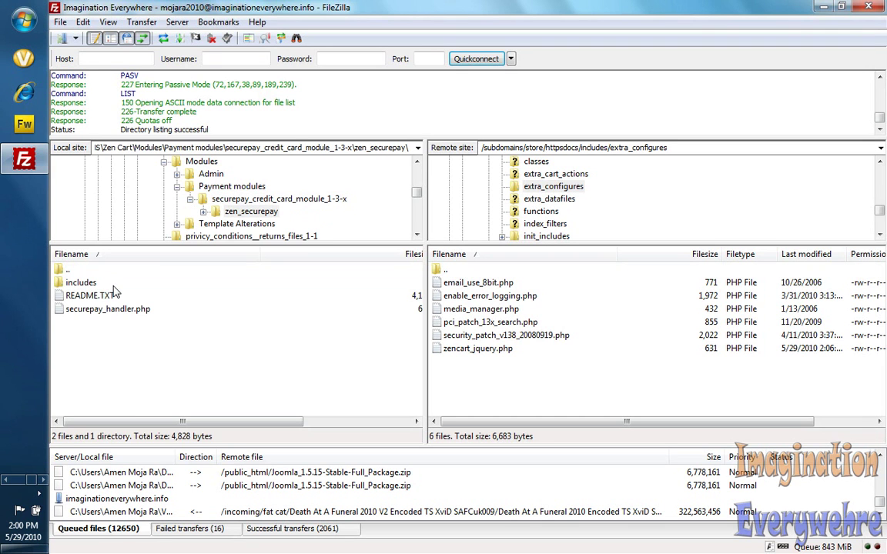
double_click(83, 285)
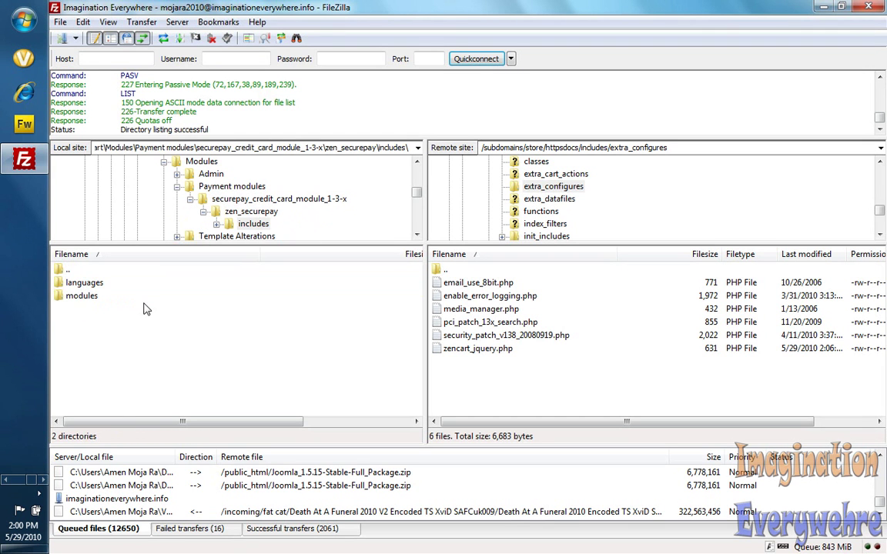
click(89, 300)
double_click(84, 296)
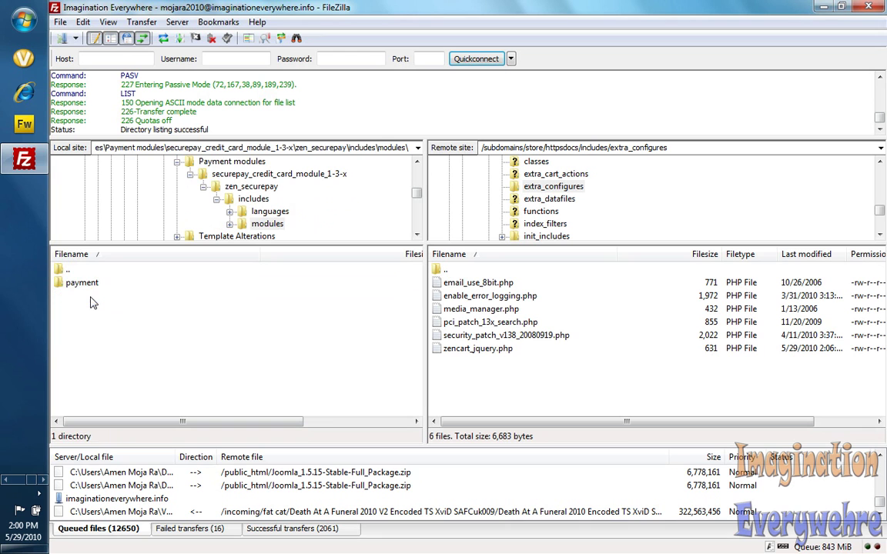
double_click(82, 284)
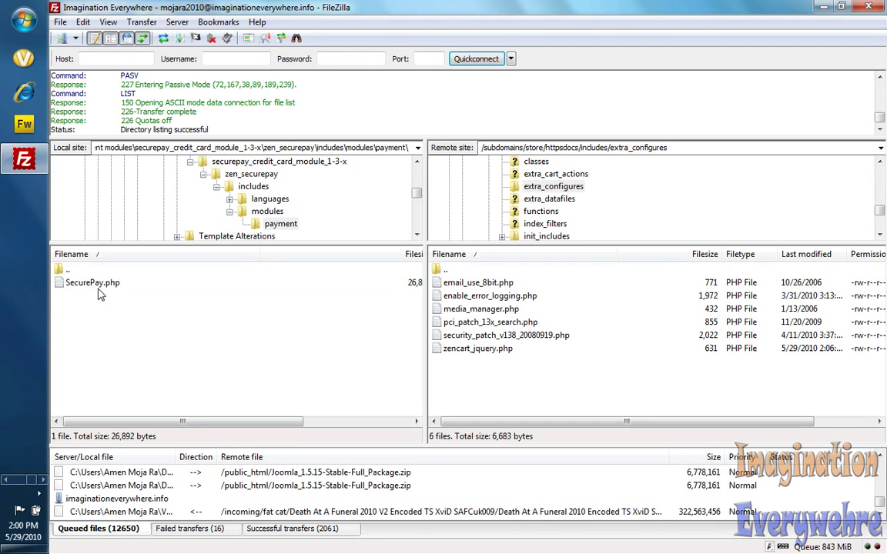
click(93, 284)
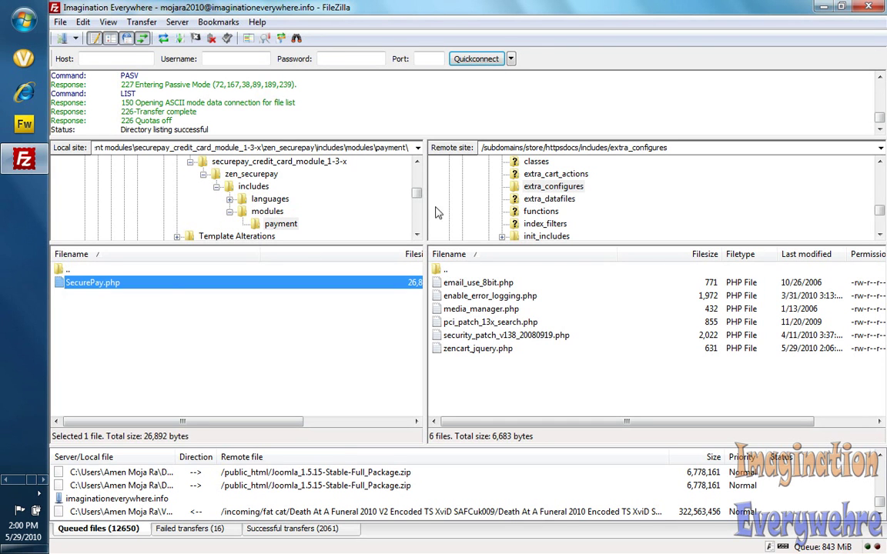
Open the server's includes/modules/payment folder and upload the local SecurePay.php into it
click(534, 212)
scroll(534, 208, down, 2)
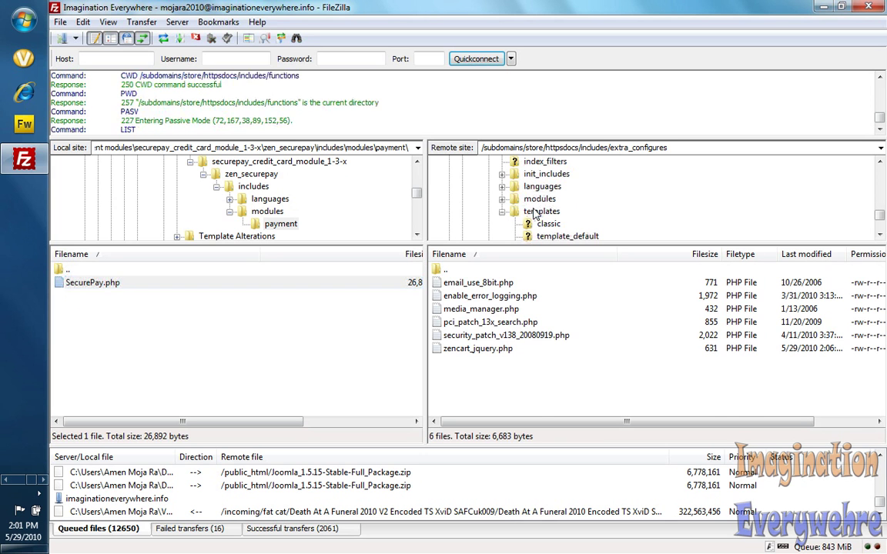
click(533, 200)
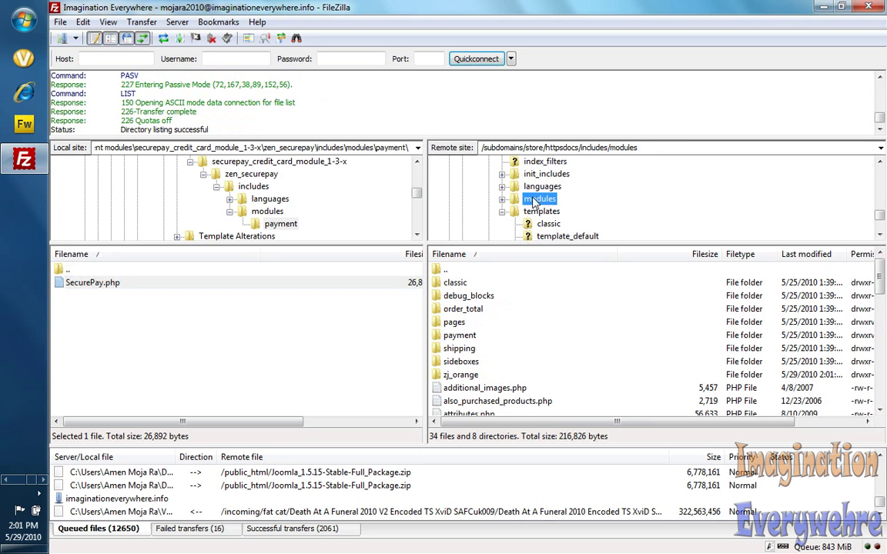
double_click(455, 337)
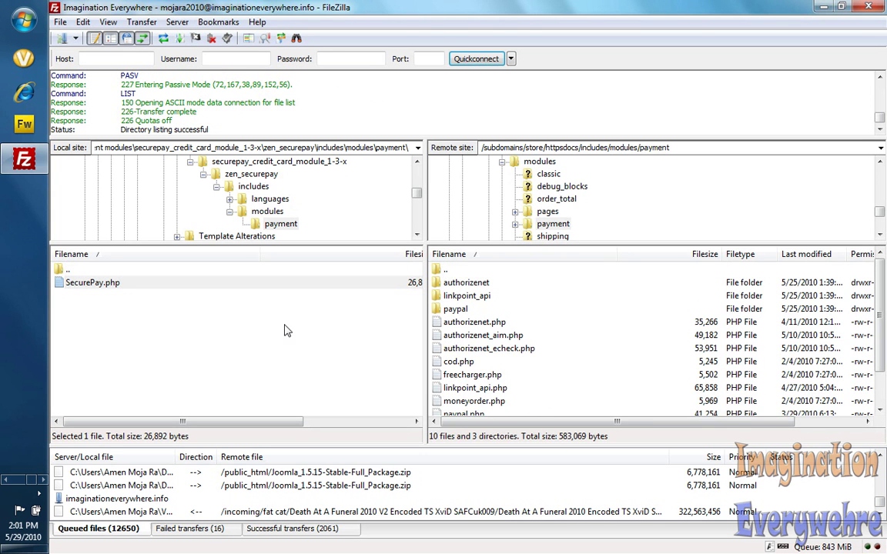
click(99, 292)
right_click(99, 291)
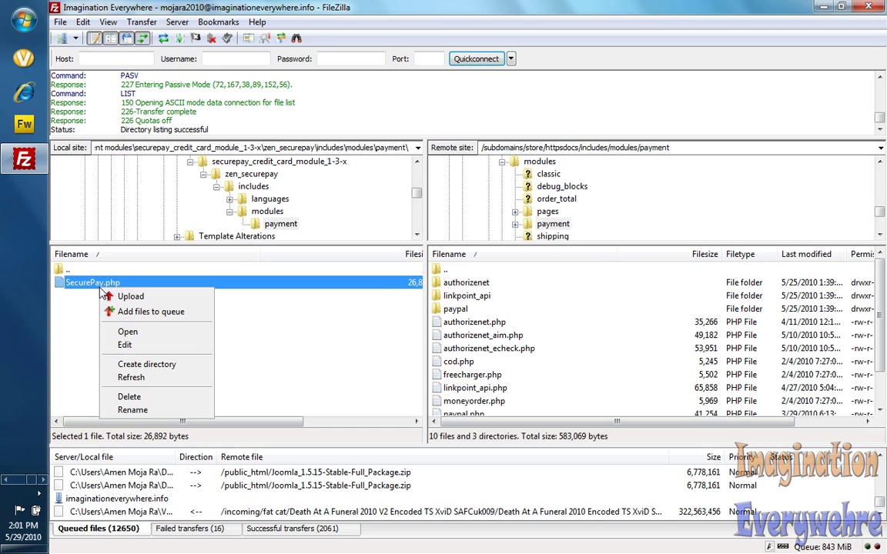
click(135, 300)
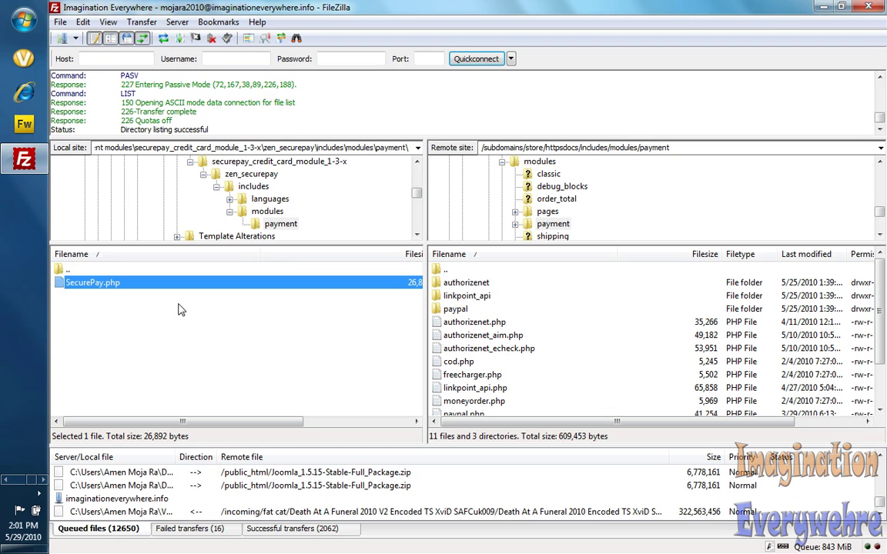
click(478, 351)
scroll(478, 355, down, 2)
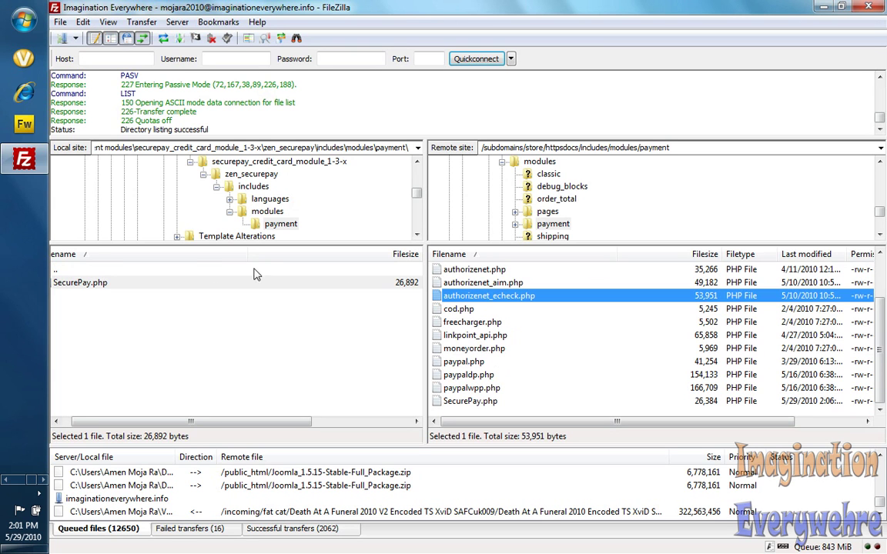
Open the local includes/languages/english/modules/payment folder holding SecurePay.php (3,323 bytes)
click(267, 199)
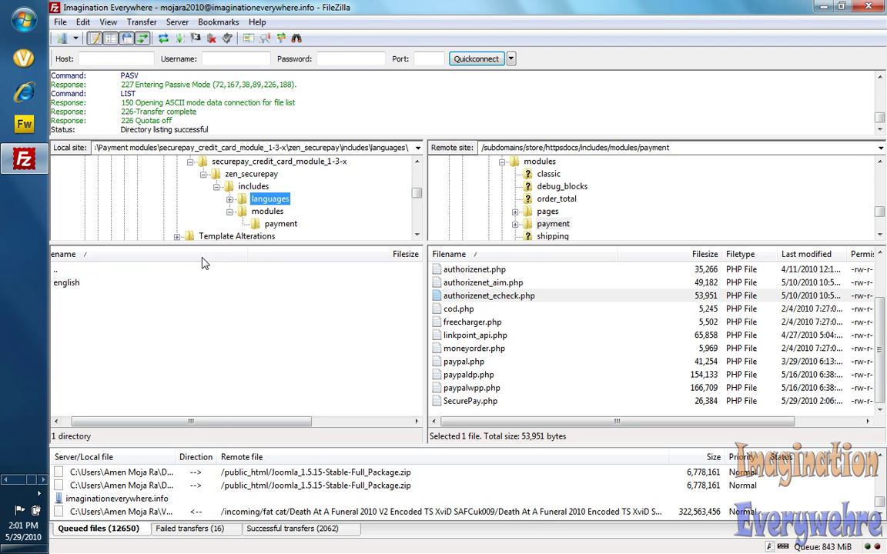
drag(207, 426, 190, 426)
click(69, 283)
double_click(69, 283)
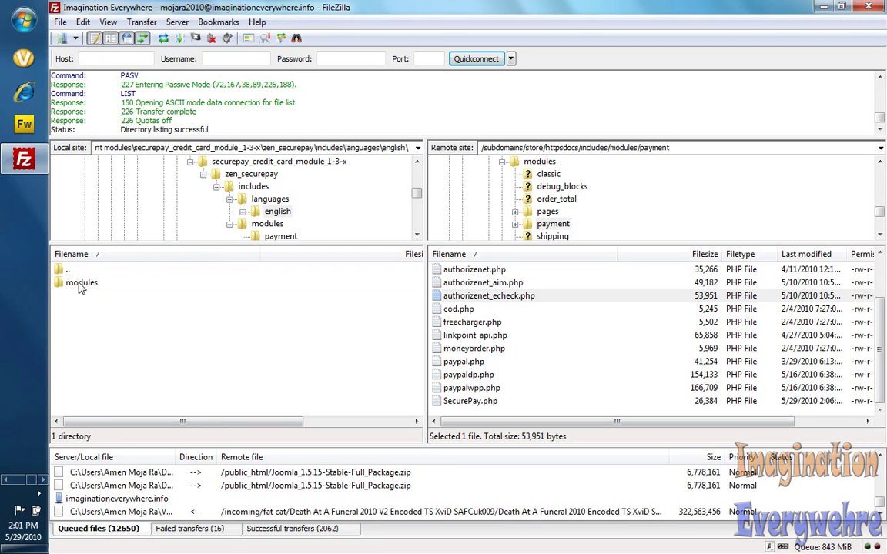
click(81, 284)
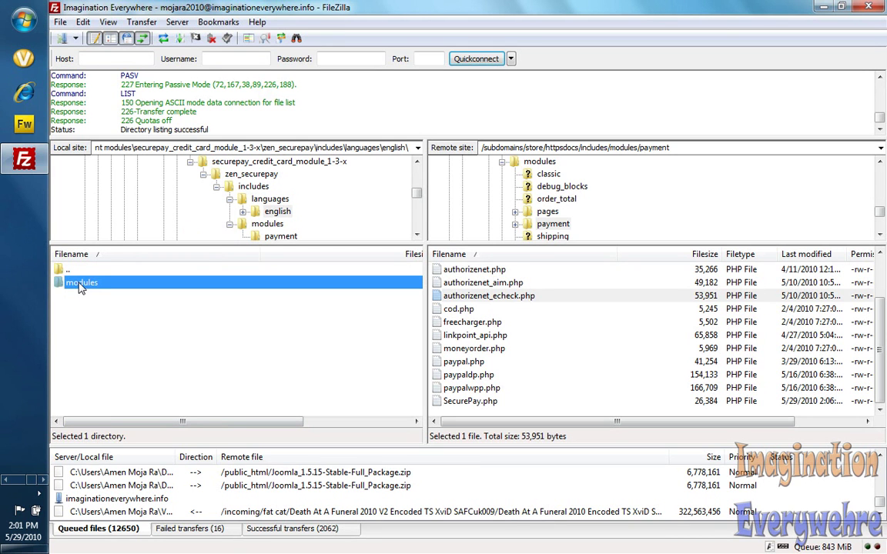
double_click(81, 283)
click(82, 284)
double_click(82, 284)
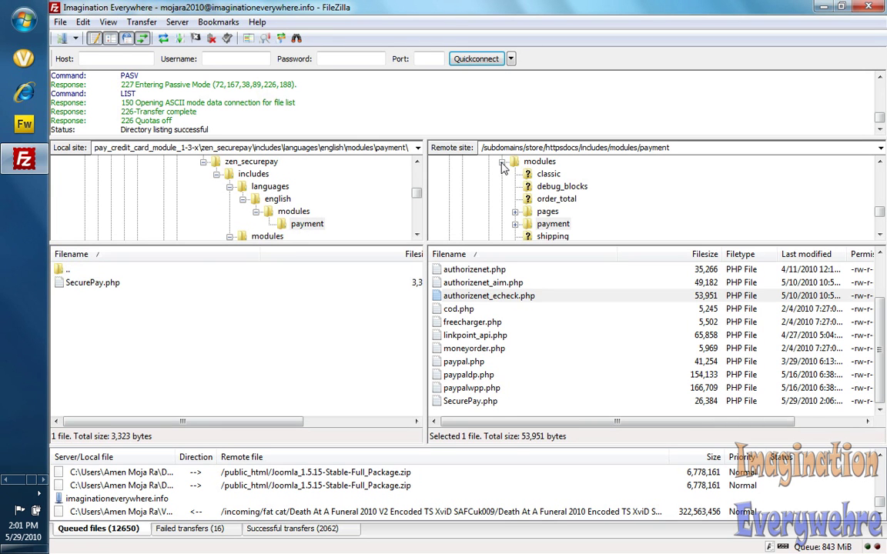
Open the server's includes/languages/english/modules/payment folder and select that part of the path
key(BackSpace)
scroll(522, 194, up, 1)
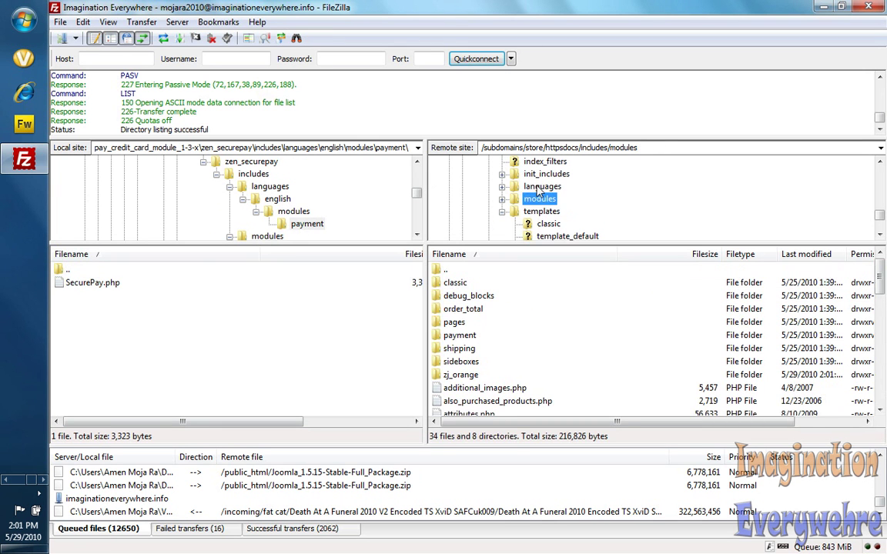
click(540, 188)
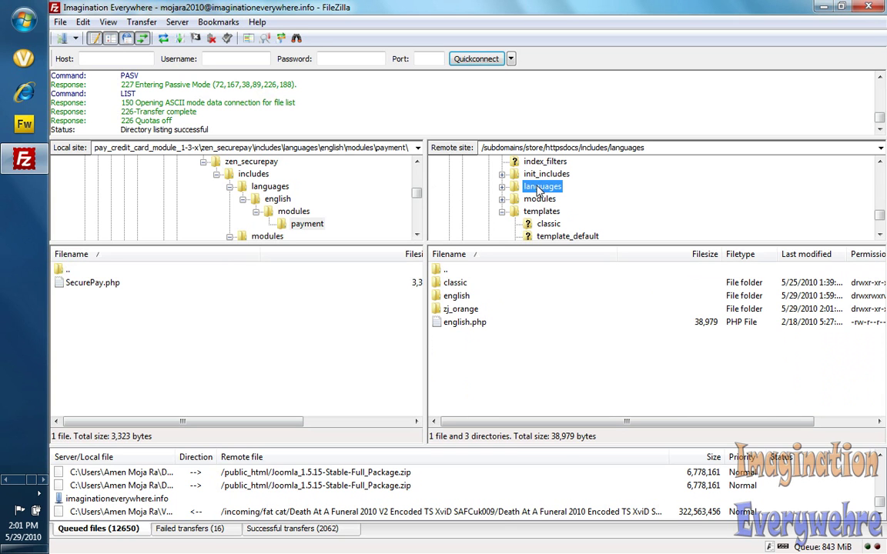
double_click(460, 297)
double_click(462, 335)
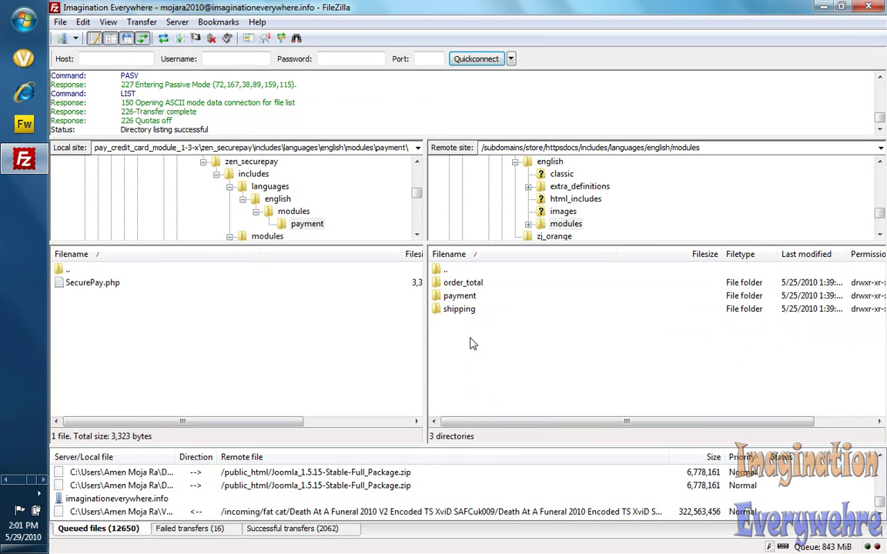
click(461, 297)
double_click(462, 297)
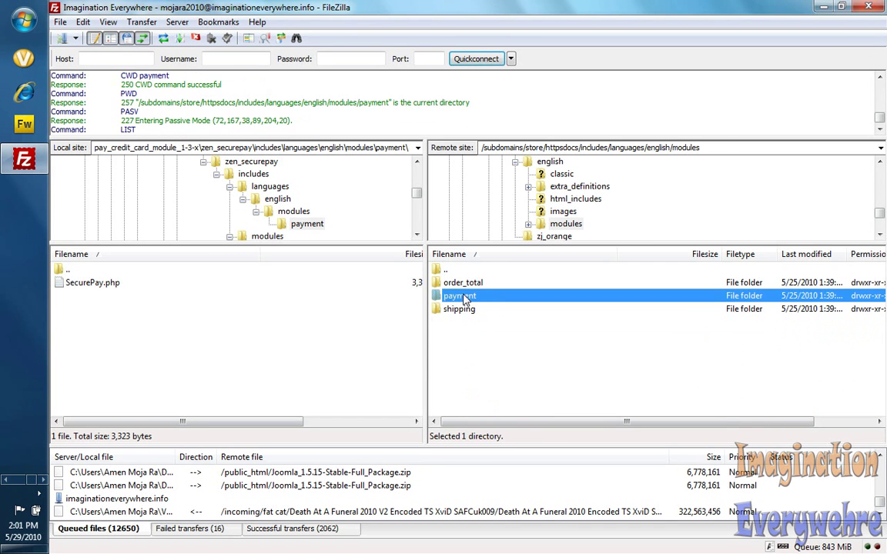
click(747, 147)
click(736, 147)
drag(732, 147, 598, 147)
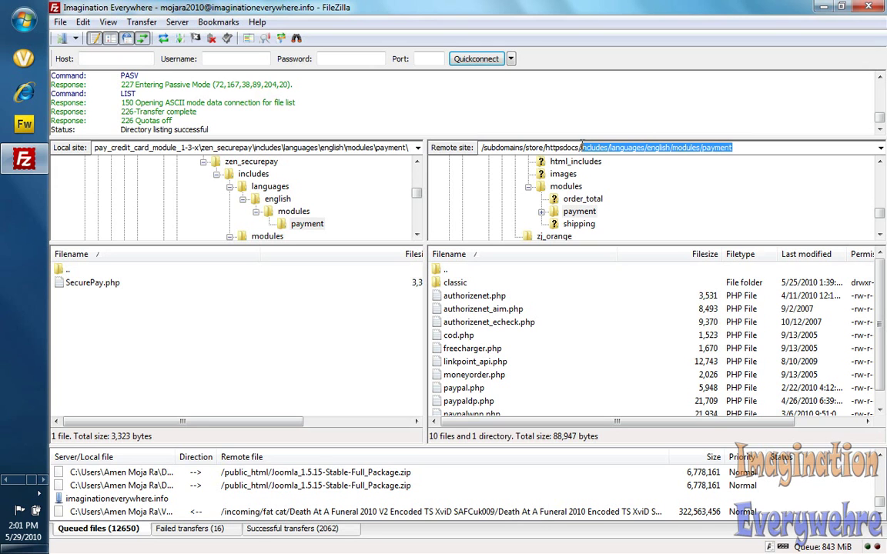
Copy the remote path and run chmod 0777 includes/languages/english/modules/payment in PuTTY
right_click(598, 147)
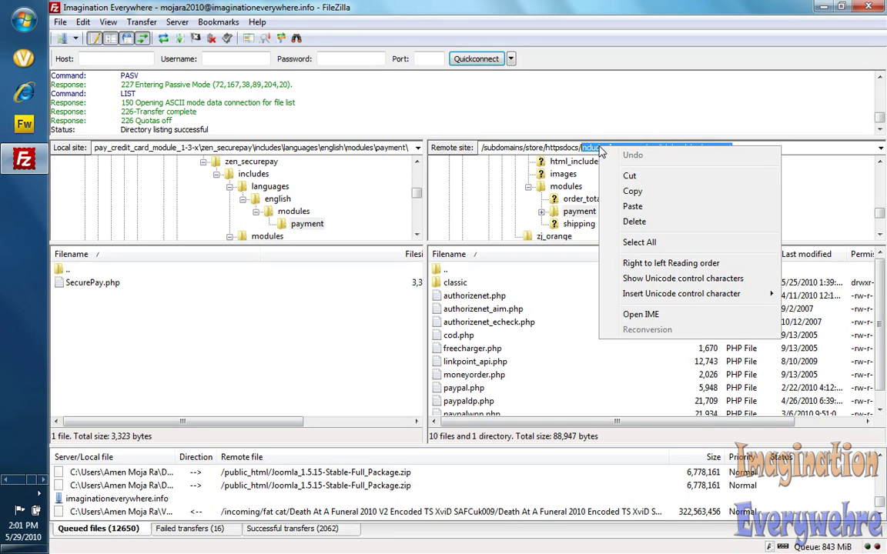
click(636, 191)
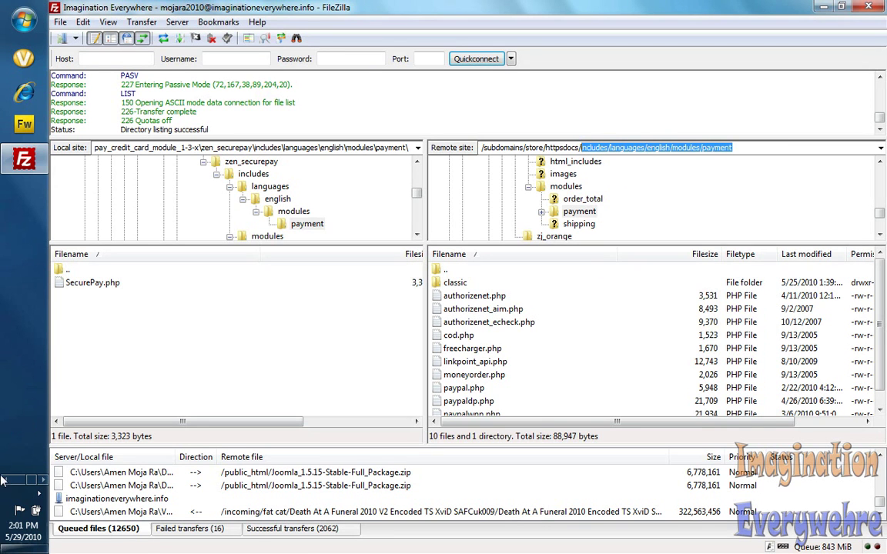
click(5, 431)
click(24, 424)
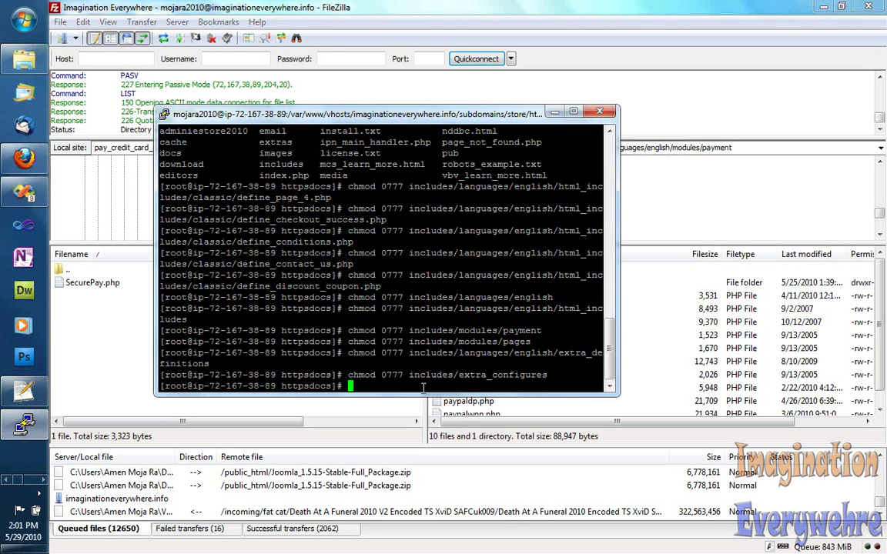
text(chmod 0777)
right_click(423, 387)
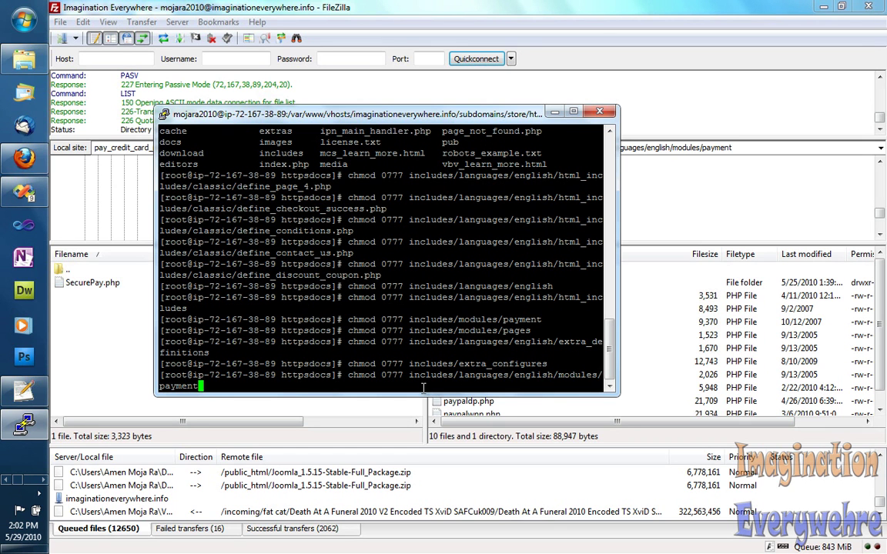
key(Return)
click(367, 416)
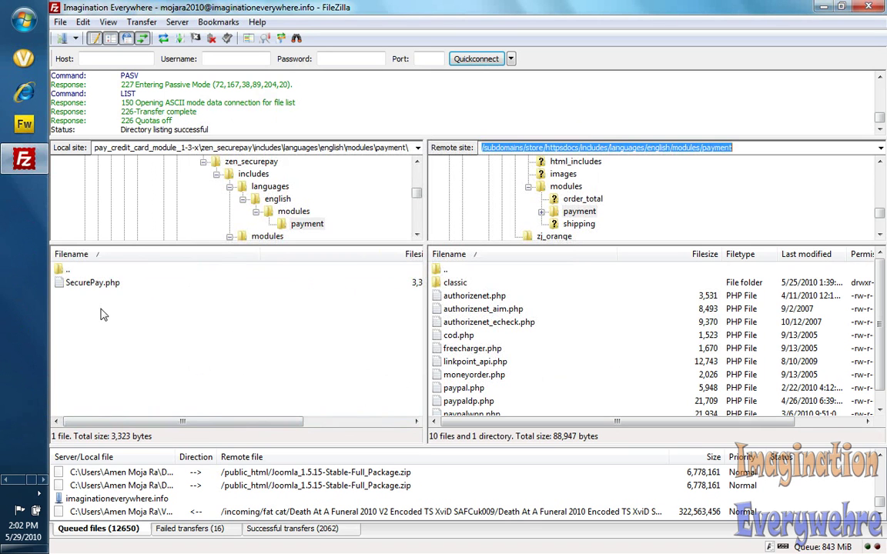
Upload the 3,323-byte SecurePay.php language file to the server's english/modules/payment folder
click(108, 285)
right_click(108, 286)
click(135, 294)
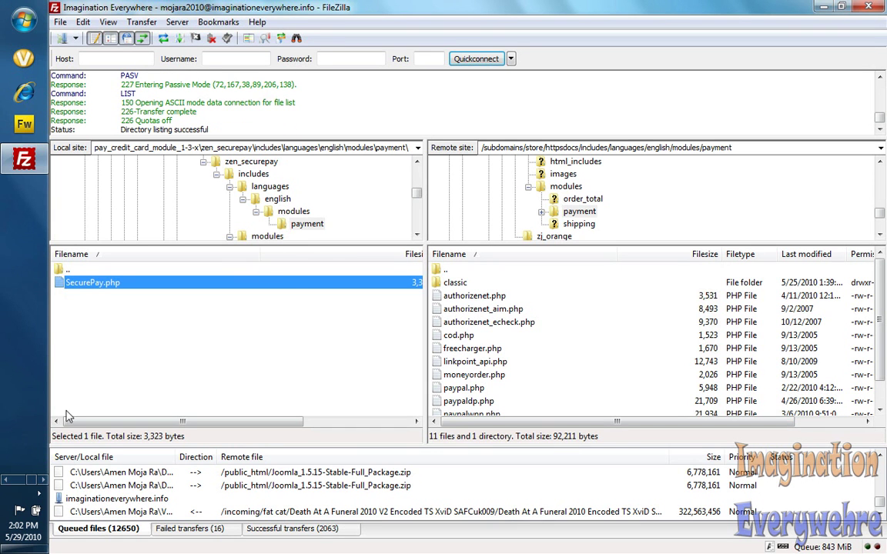
click(4, 480)
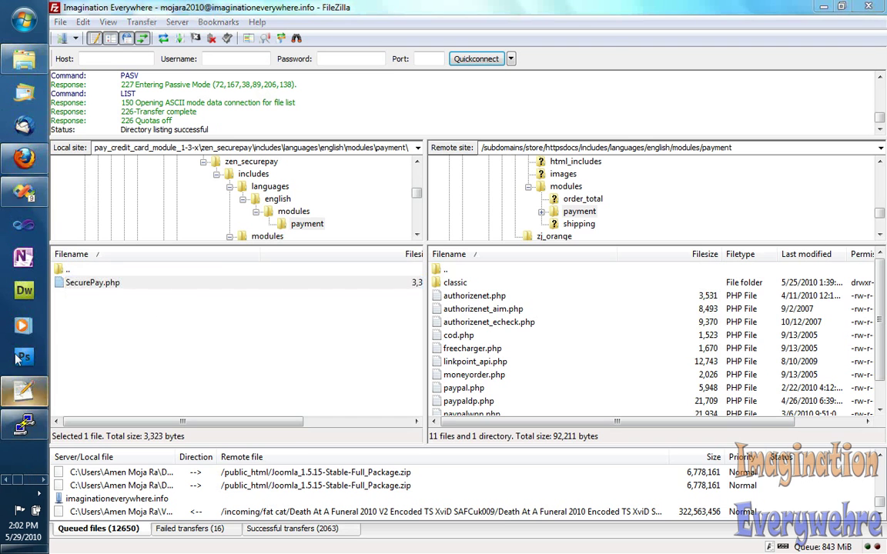
In Firefox's Zen Cart admin tab, open Modules > Payment to find the uninstalled SecurePay module
click(39, 163)
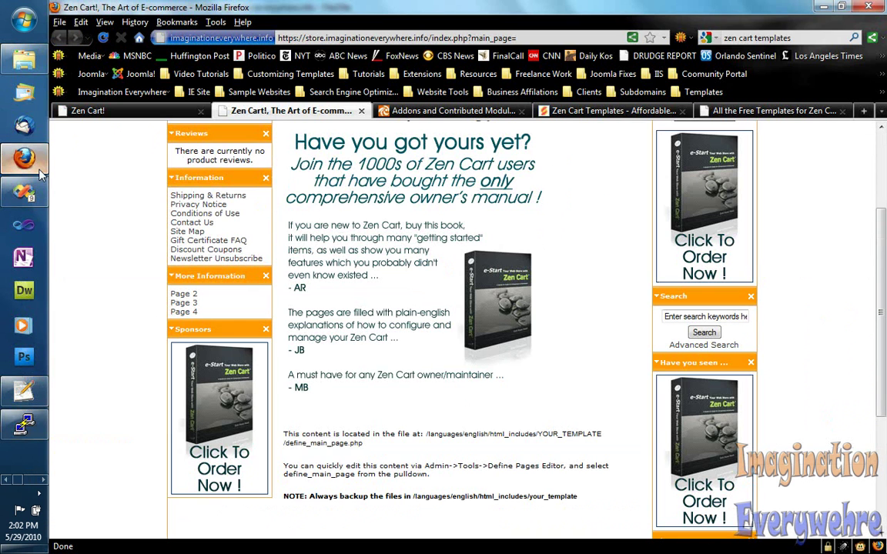
click(127, 112)
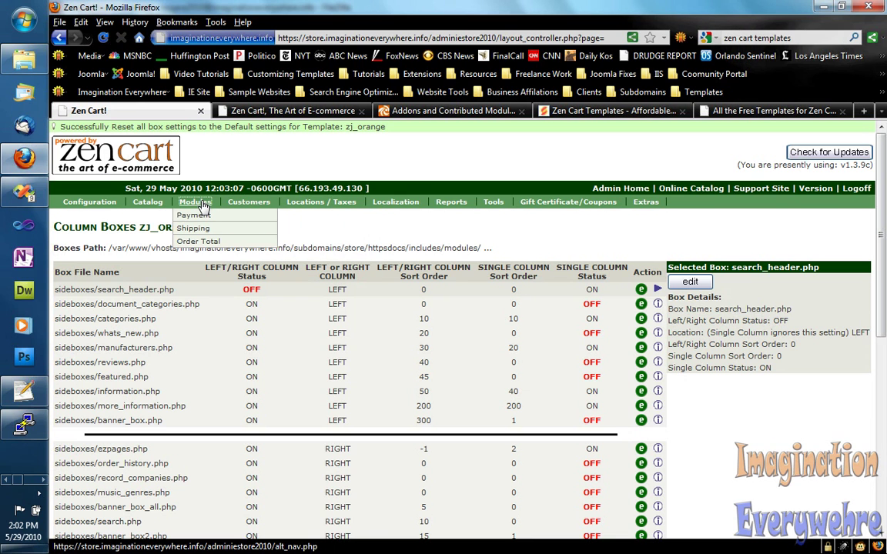
click(203, 207)
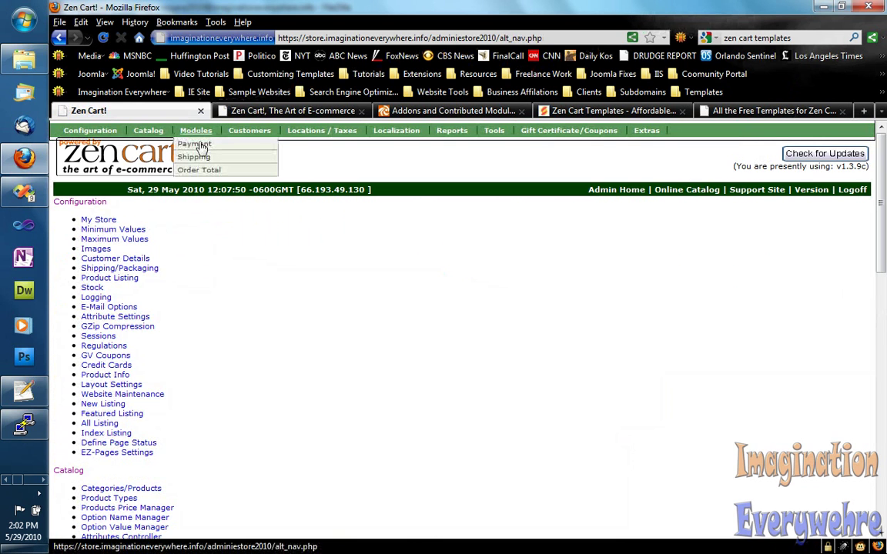
click(207, 145)
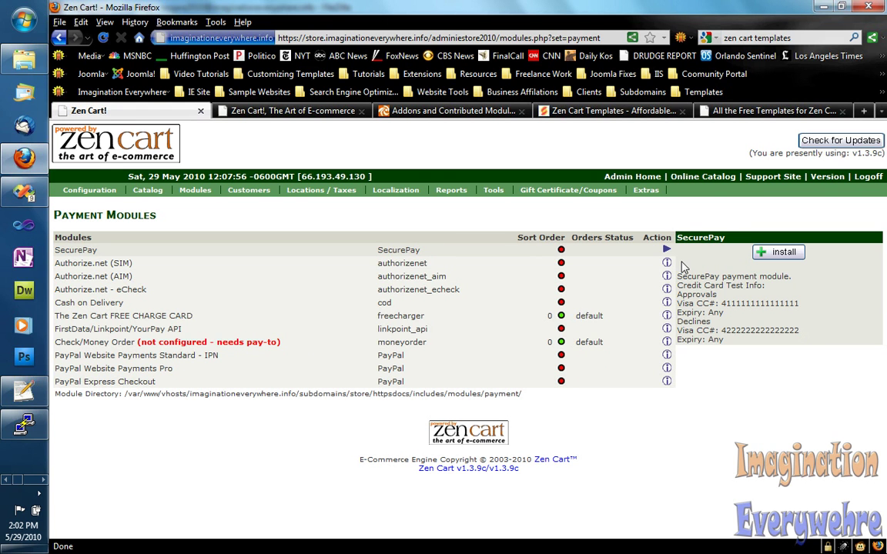
Install the SecurePay payment module and look over its settings form
click(791, 254)
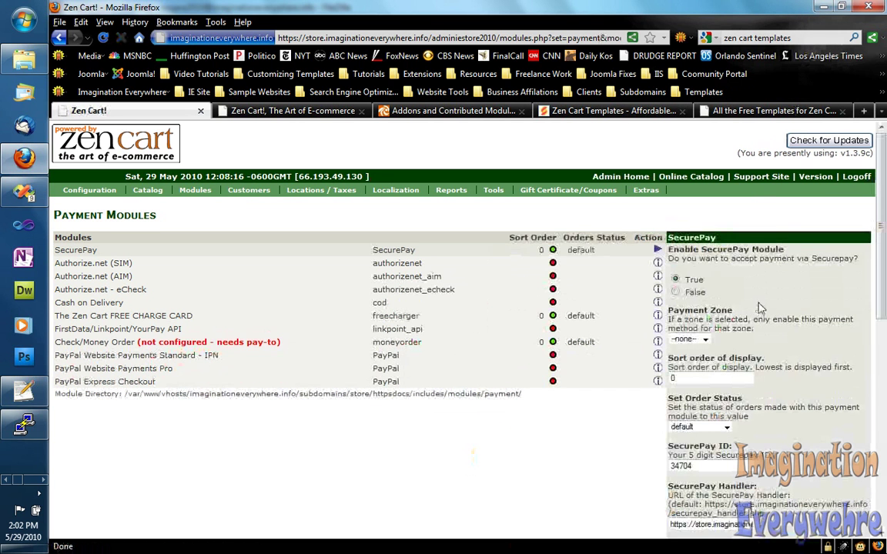
scroll(760, 300, down, 2)
scroll(760, 301, down, 2)
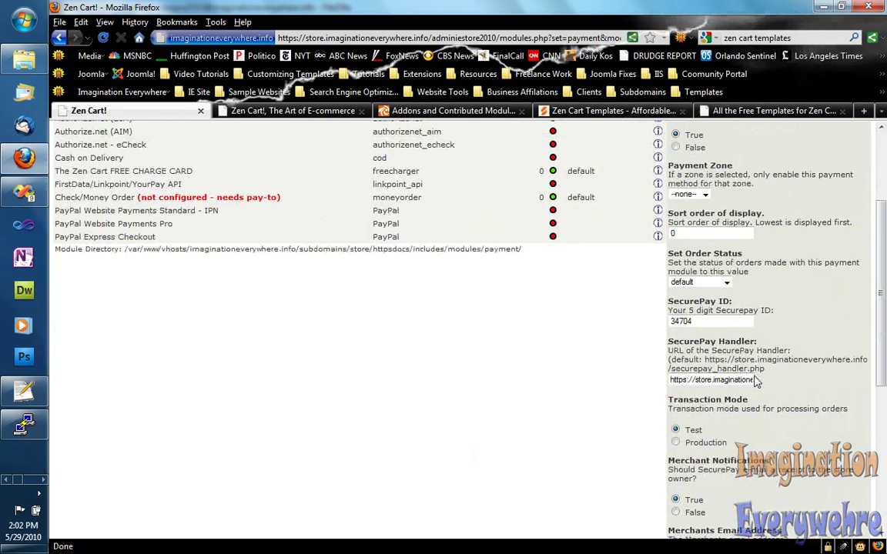
scroll(755, 377, down, 8)
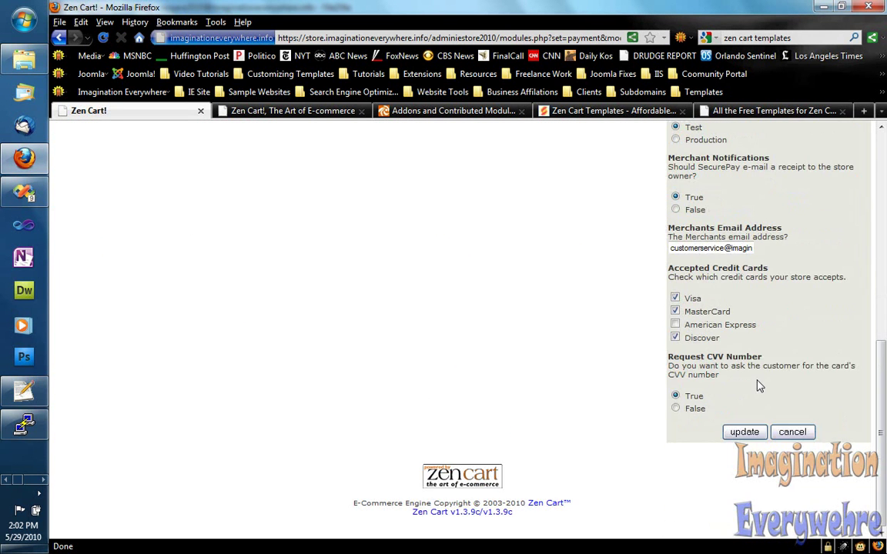
scroll(760, 385, up, 8)
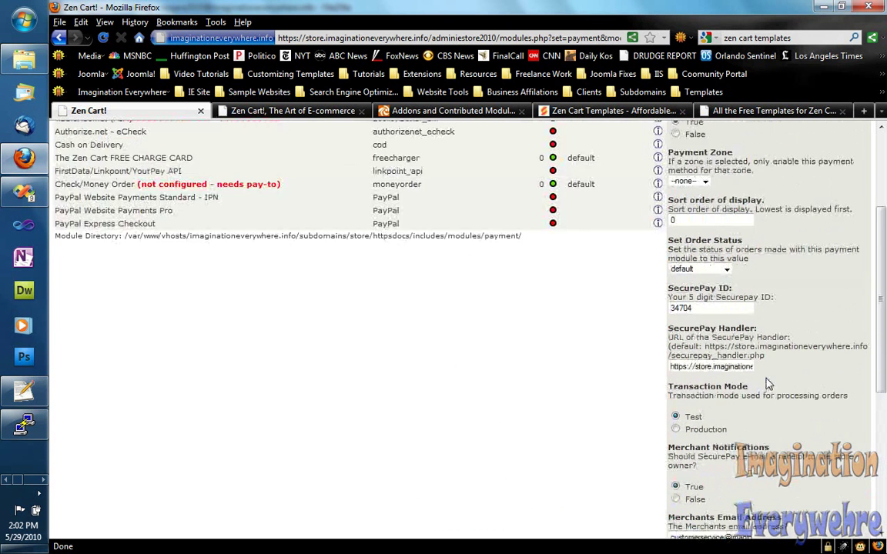
scroll(767, 383, up, 4)
scroll(771, 267, down, 1)
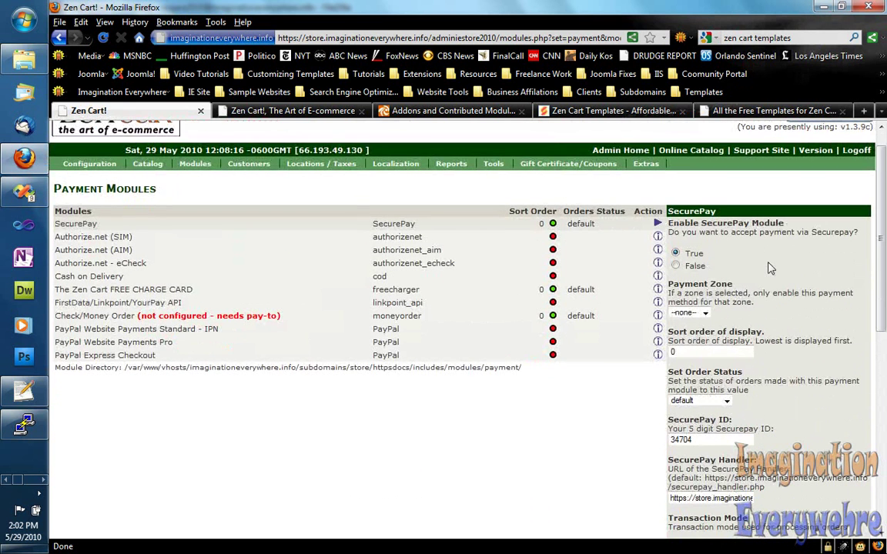
scroll(775, 262, down, 10)
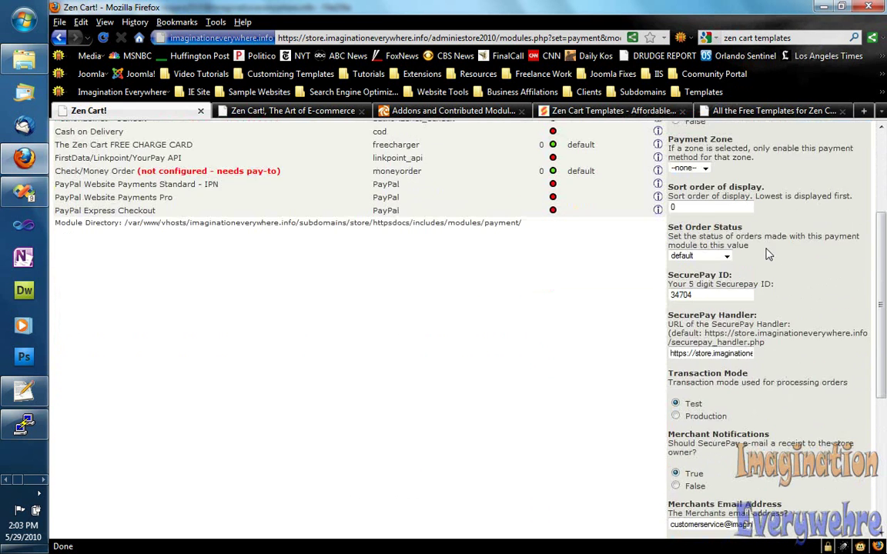
scroll(767, 259, down, 2)
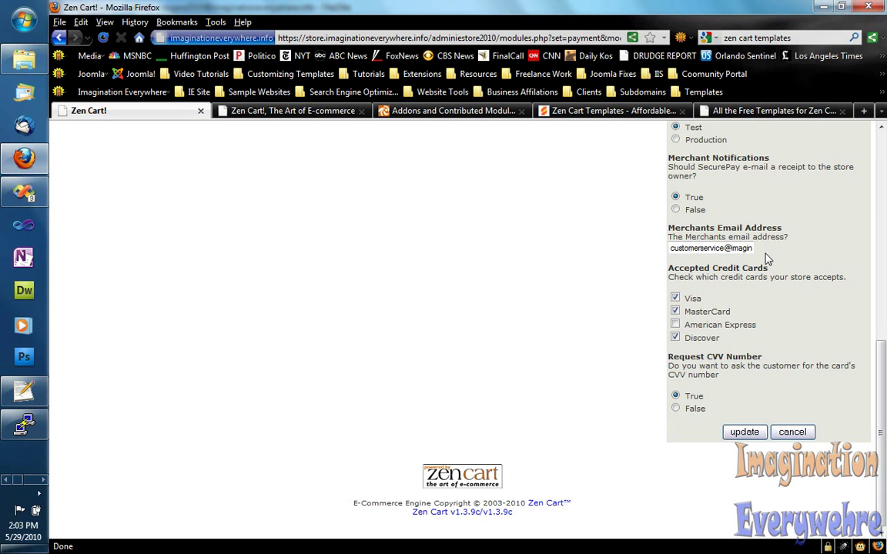
Save SecurePay enabled in Test mode, accepting Visa, MasterCard and Discover, with CVV requested
scroll(712, 386, up, 6)
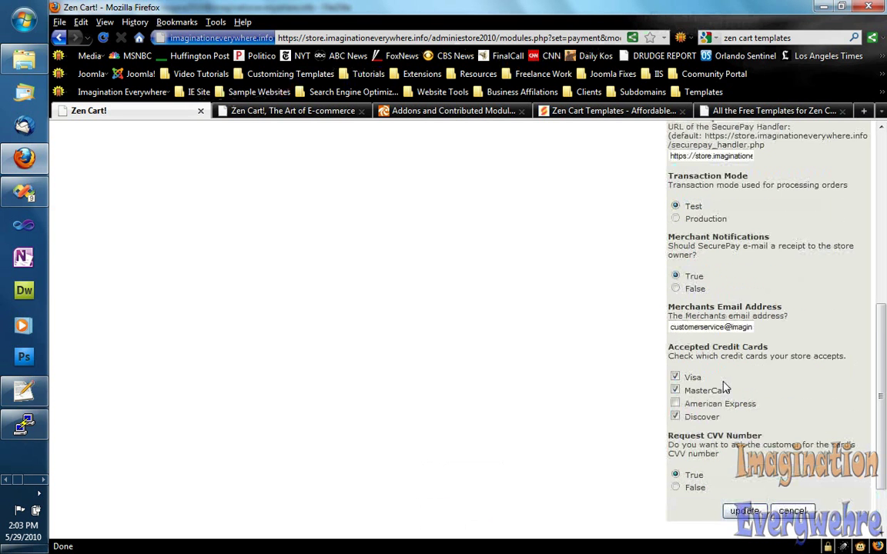
scroll(724, 385, up, 1)
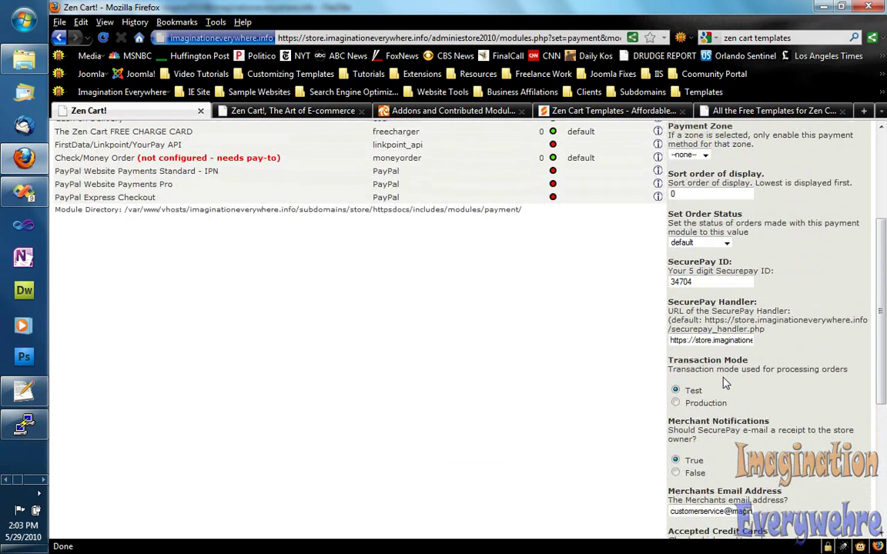
scroll(724, 362, up, 1)
scroll(725, 359, up, 1)
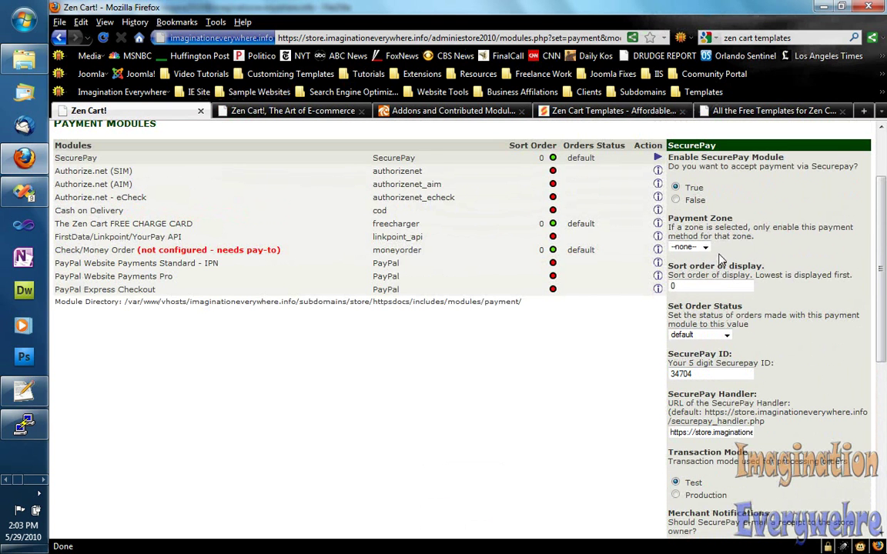
scroll(724, 249, down, 1)
scroll(723, 249, down, 3)
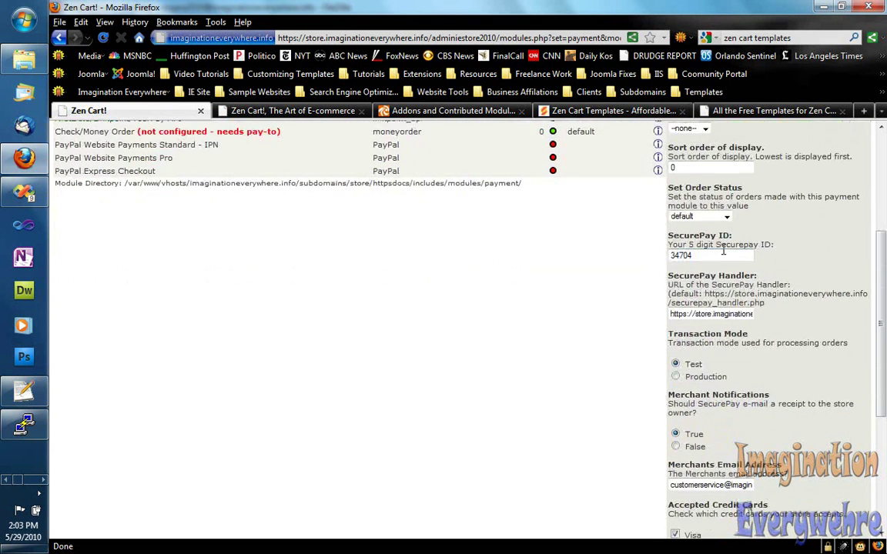
scroll(721, 337, down, 2)
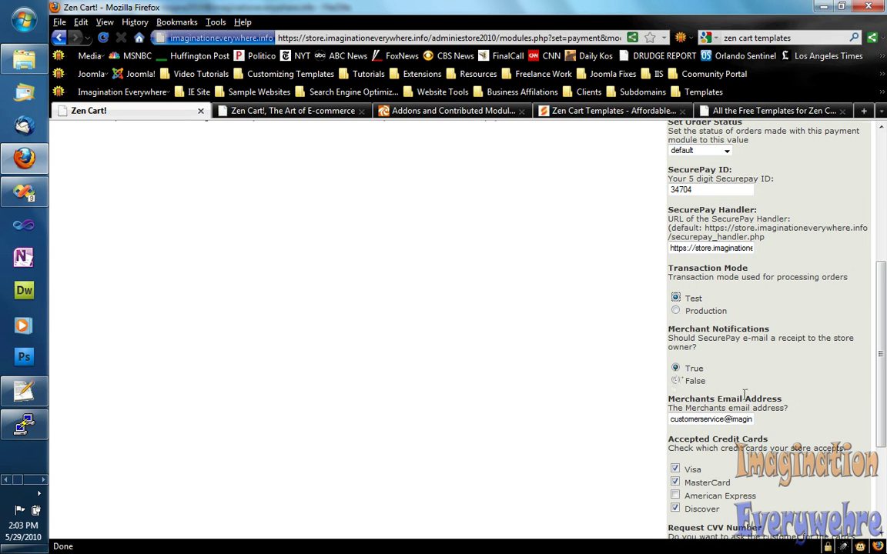
scroll(750, 394, down, 10)
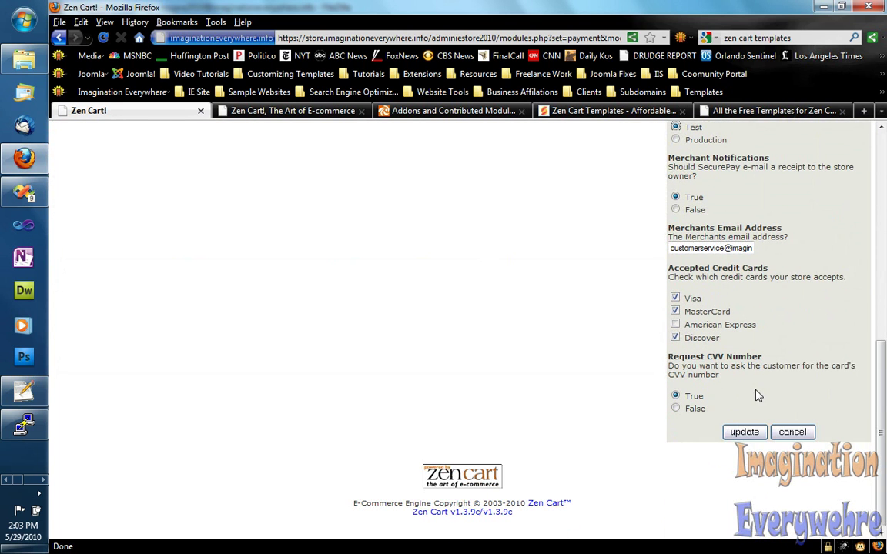
click(735, 434)
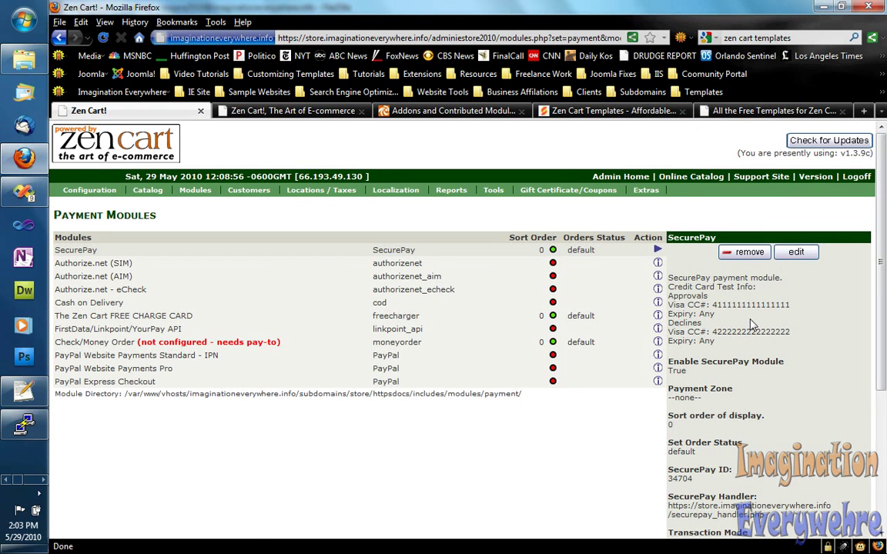
Check the saved SecurePay summary, return to the top, and bring up the Tools menu
scroll(753, 373, down, 5)
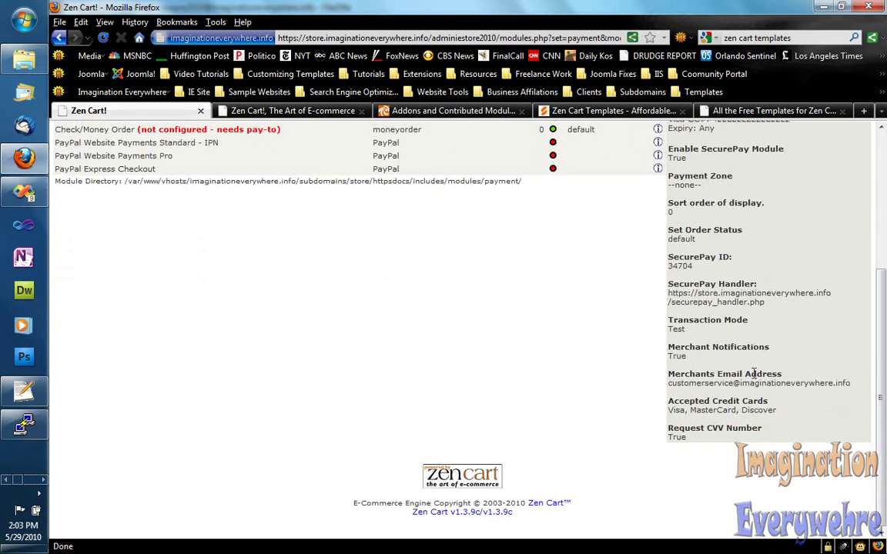
scroll(753, 373, up, 5)
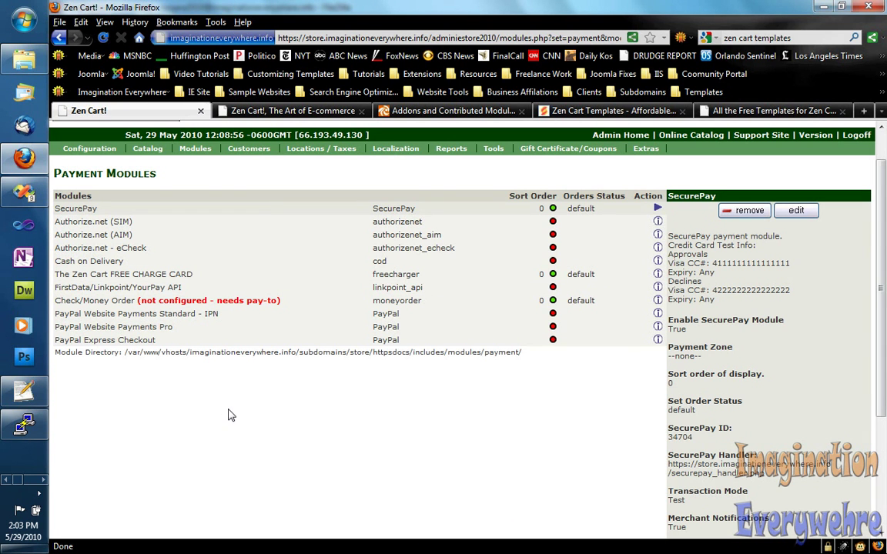
scroll(210, 368, up, 1)
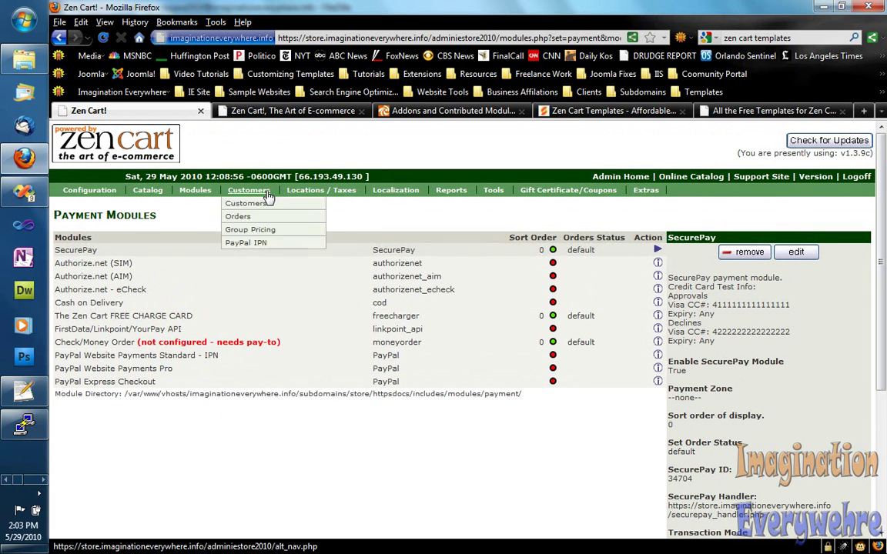
mouse_move(493, 193)
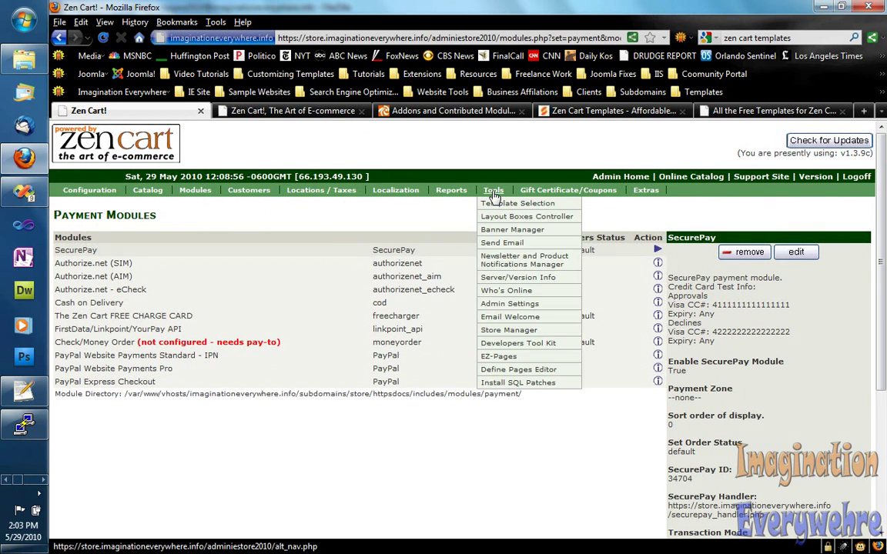
Load define_conditions.php in the Define Pages Editor using HTMLarea, then view the Zen Cart Addons page
click(517, 376)
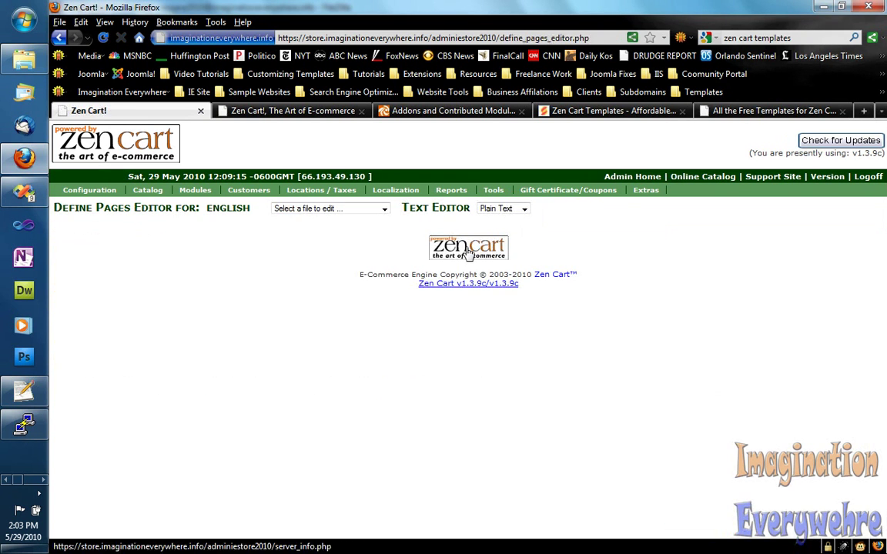
click(525, 210)
click(526, 229)
click(384, 210)
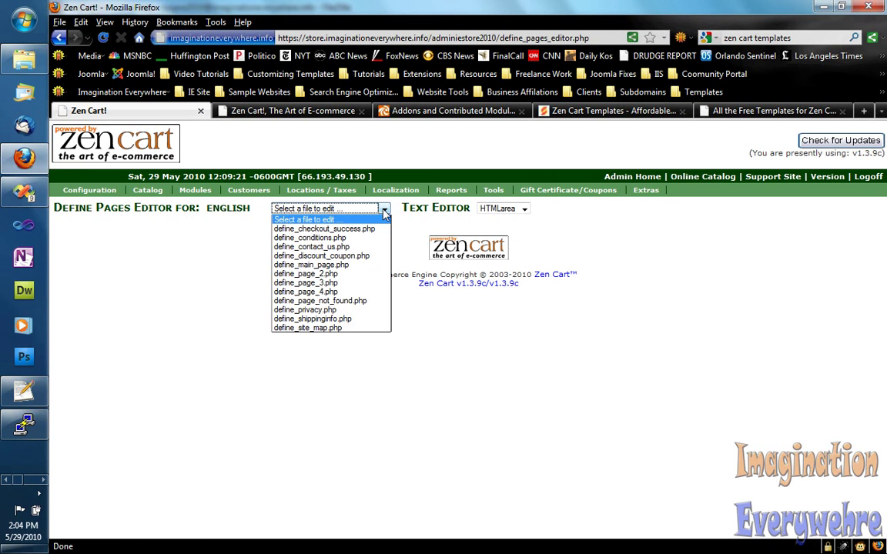
click(317, 240)
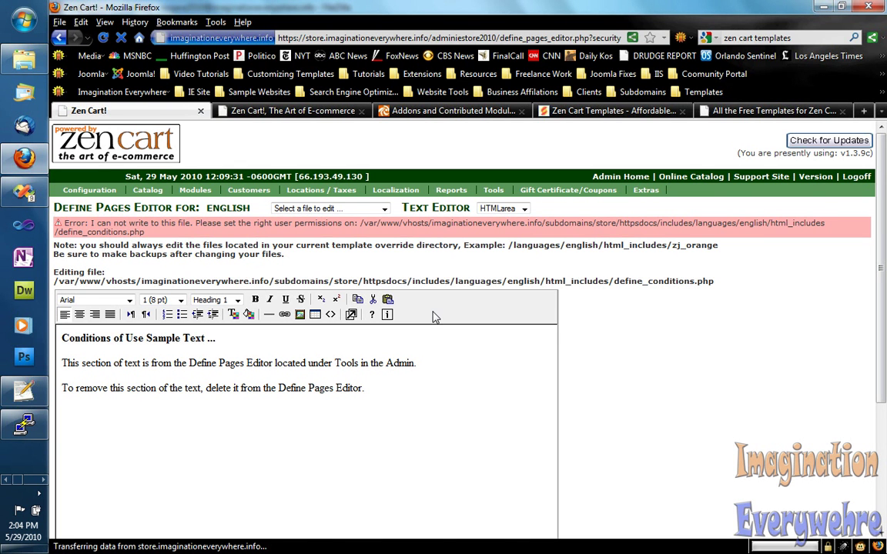
click(395, 111)
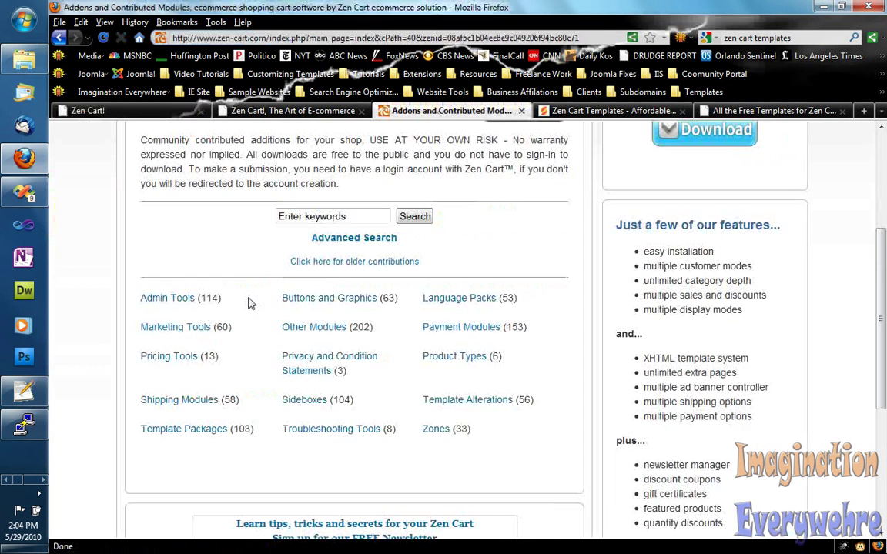
Browse the Templates, Free Templates and storefront pages, then return to the Conditions of Use editor
click(185, 299)
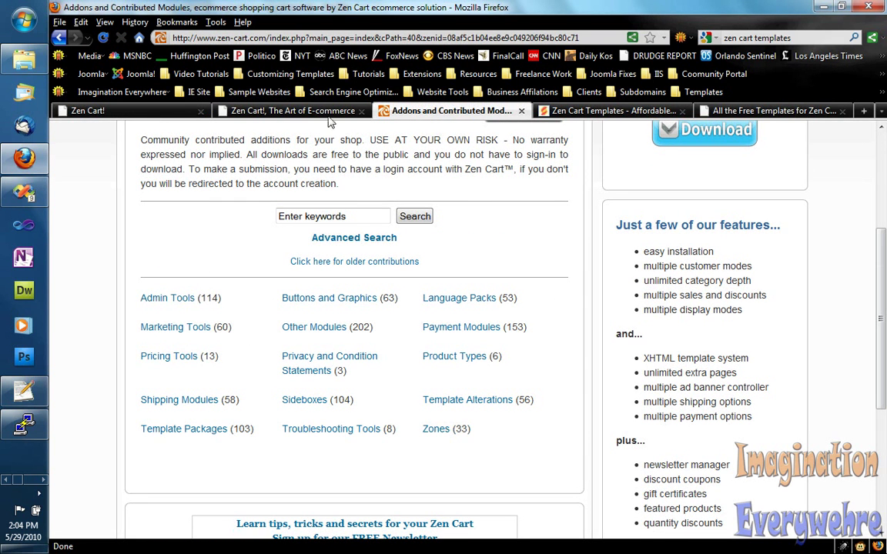
click(566, 112)
click(731, 112)
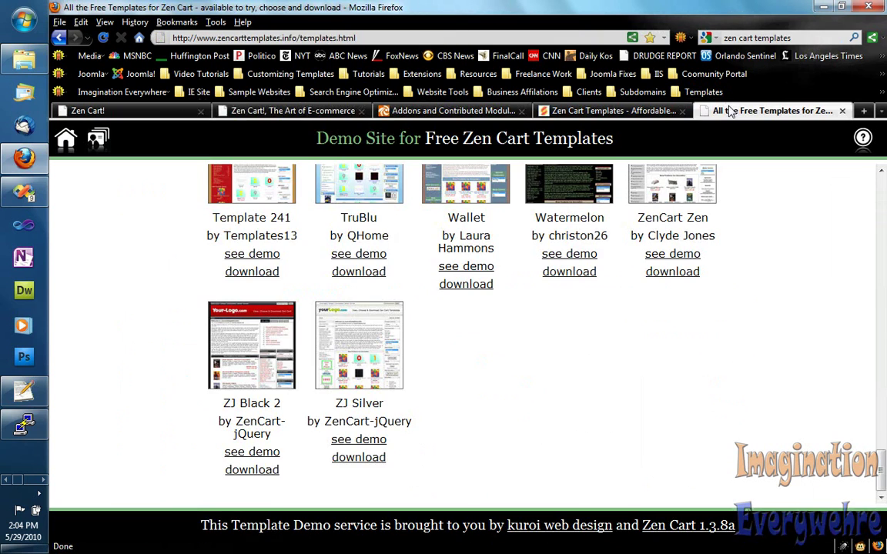
click(263, 113)
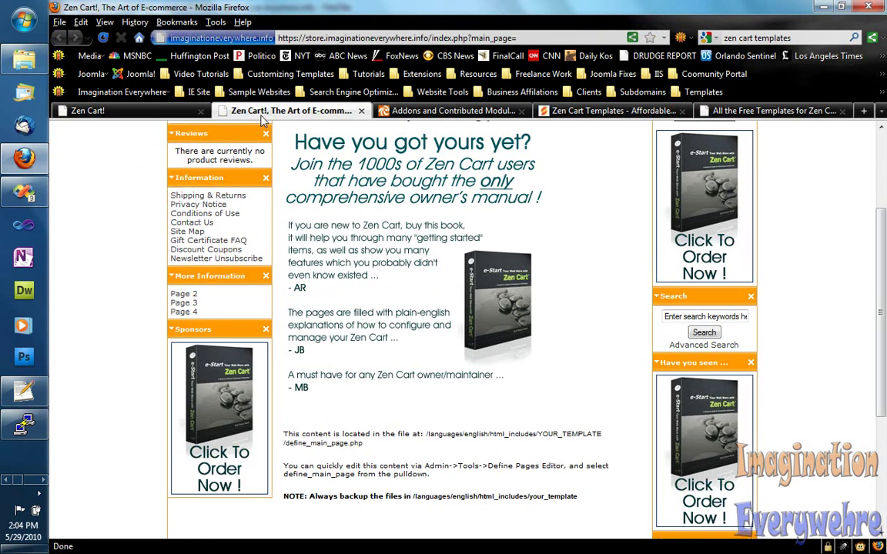
click(150, 112)
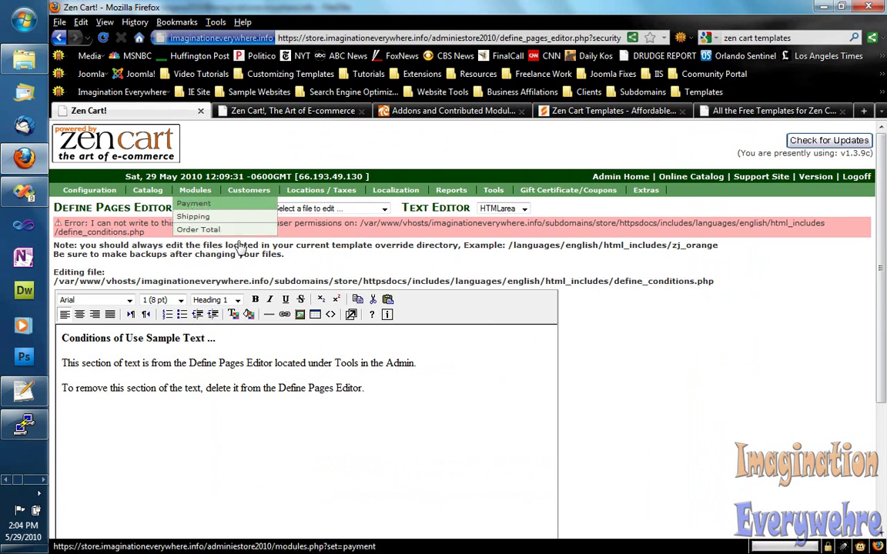
scroll(638, 340, down, 3)
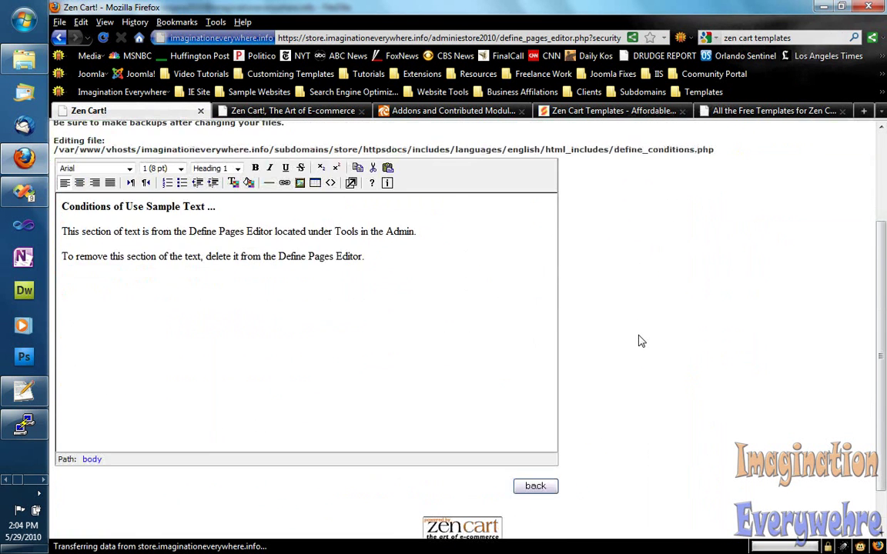
scroll(638, 340, up, 3)
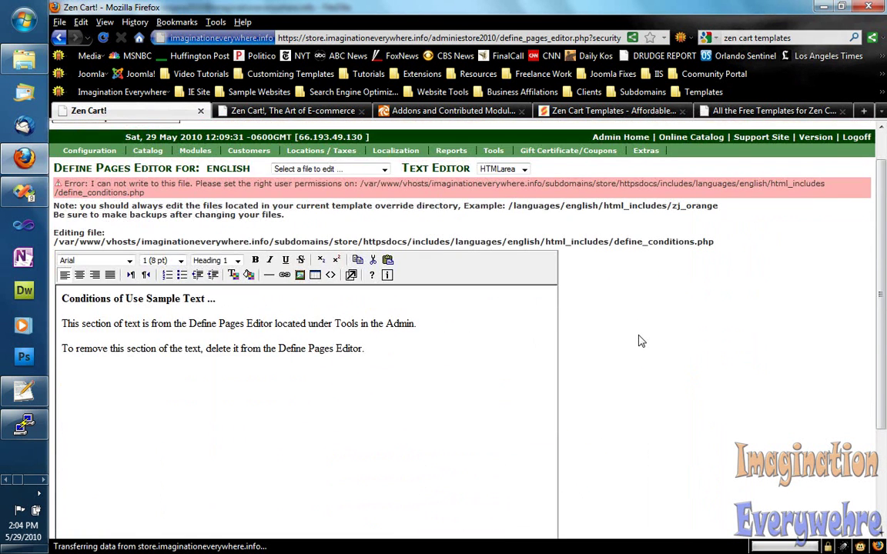